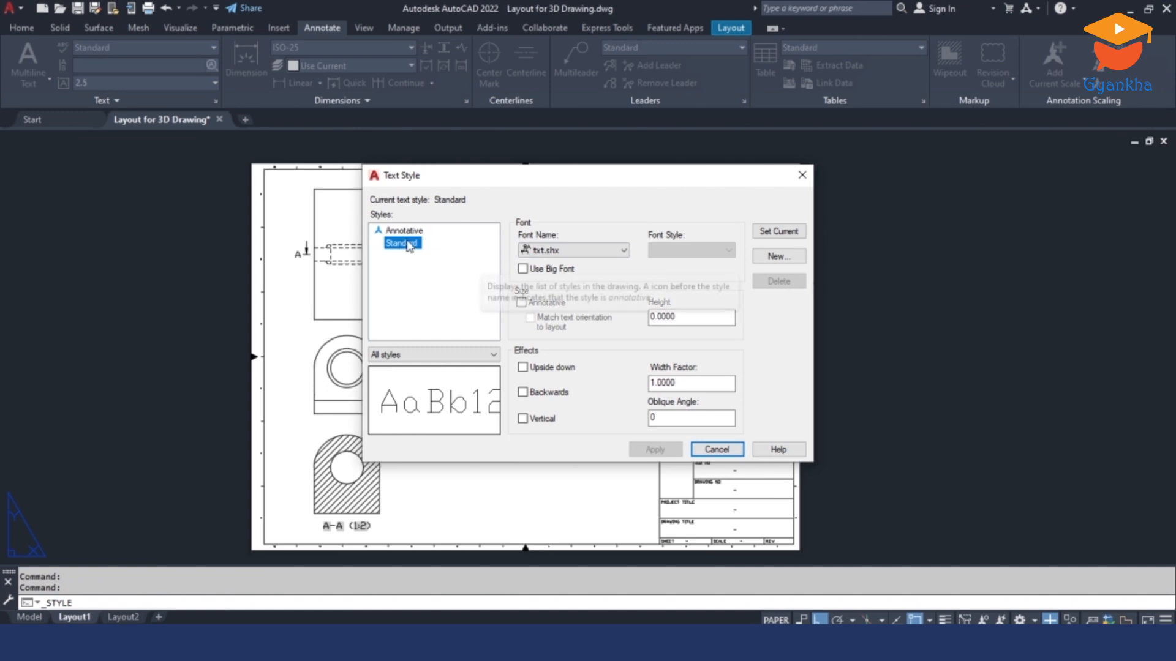
Change the Standard text style's font to Arial and make it the current text style.
{"action": "left_click", "coordinate": [551, 251]}
{"action": "type", "text": "arent"}
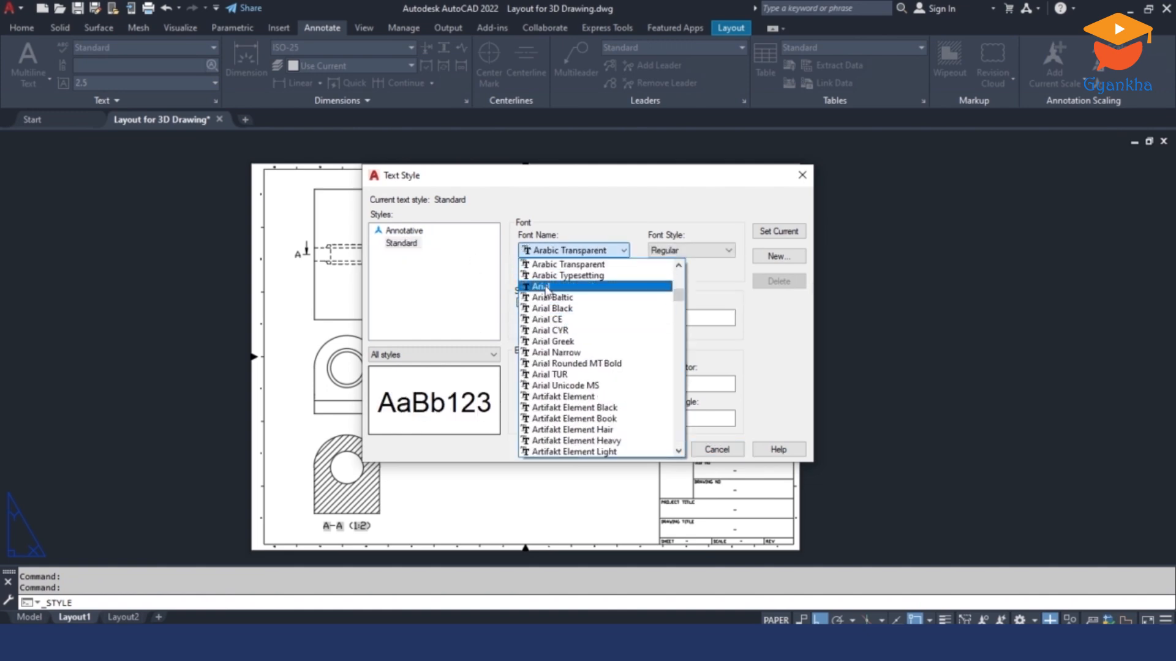
{"action": "left_click", "coordinate": [547, 287]}
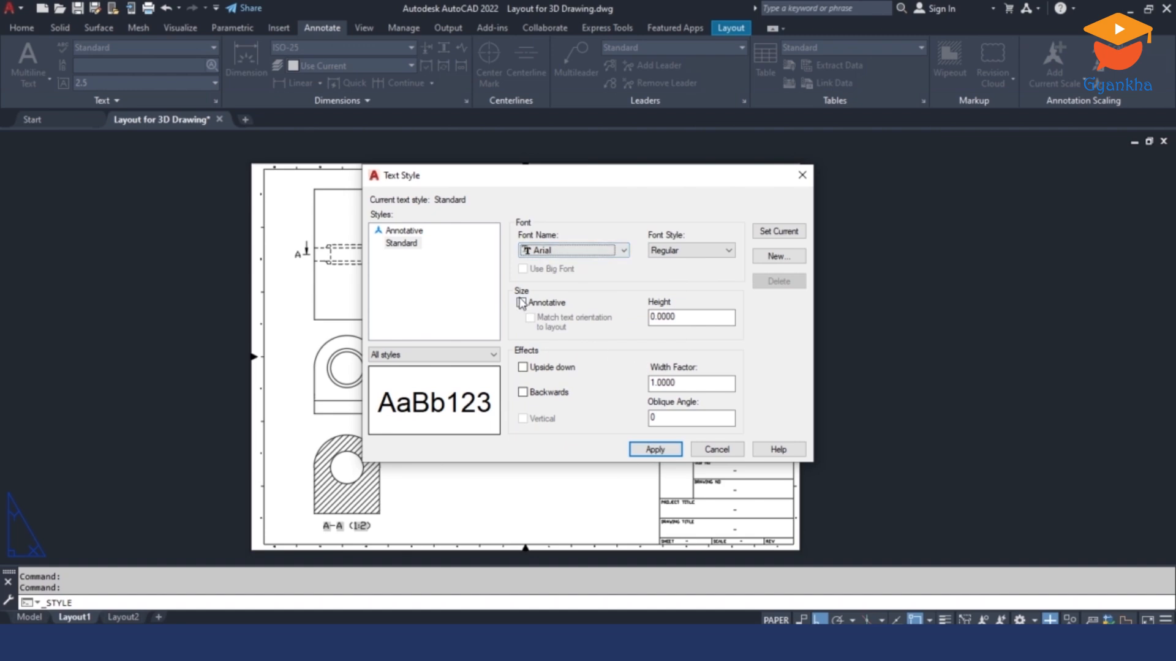
{"action": "left_click", "coordinate": [565, 248]}
{"action": "left_click", "coordinate": [565, 247]}
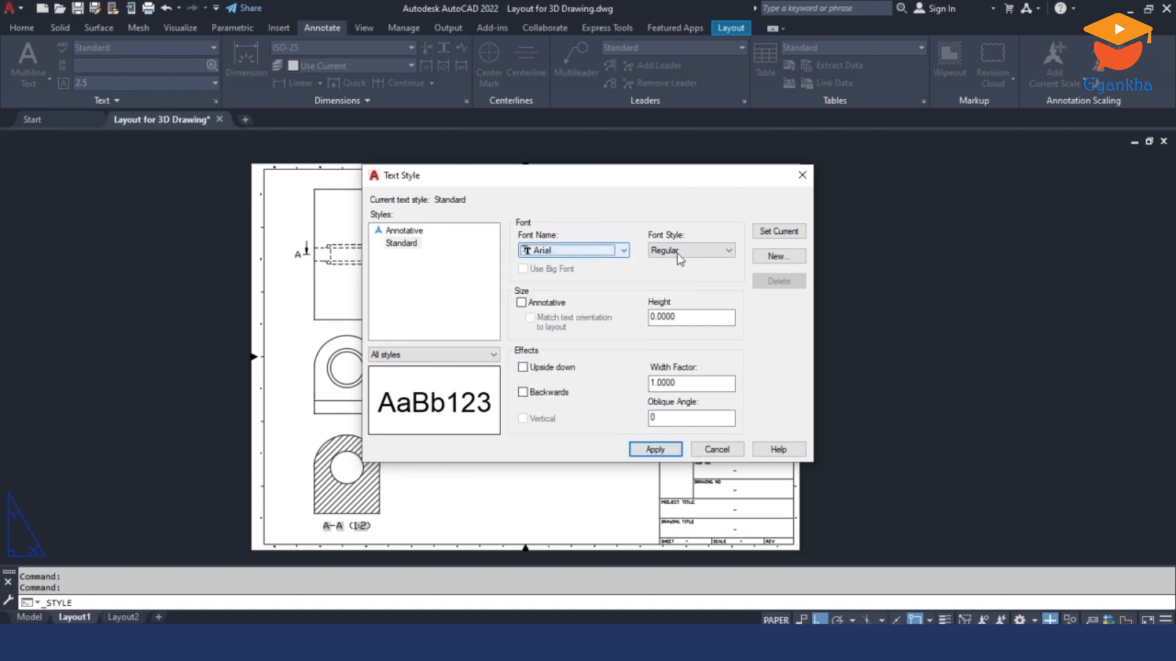
{"action": "left_click", "coordinate": [770, 234]}
{"action": "left_click", "coordinate": [615, 359]}
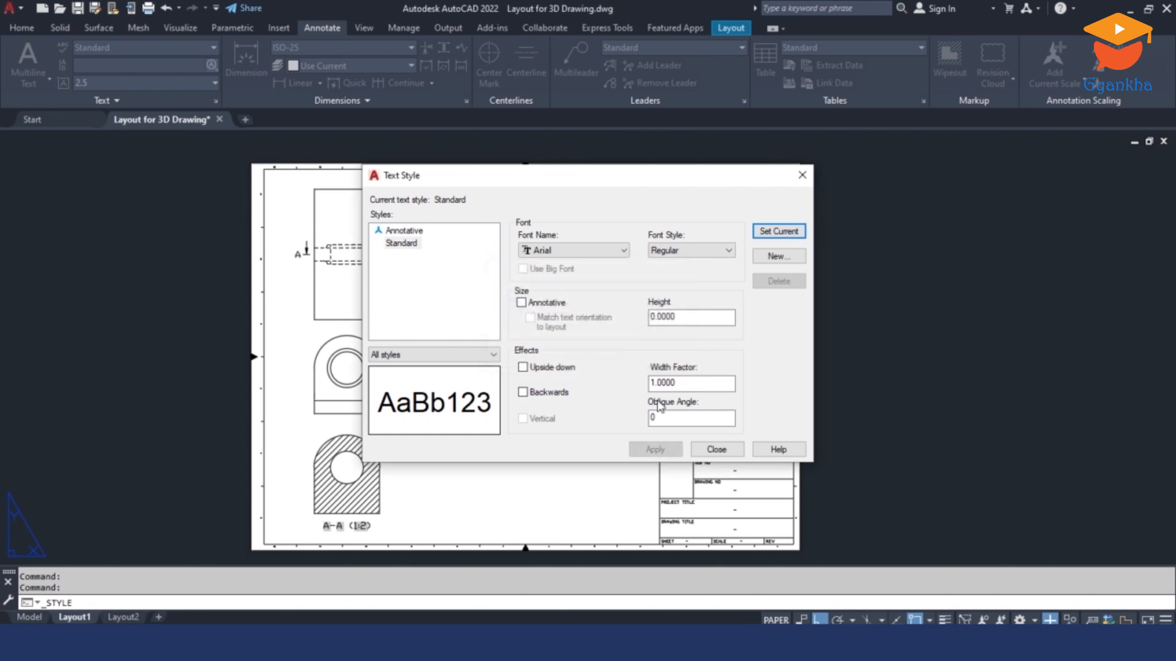
{"action": "left_click", "coordinate": [717, 449]}
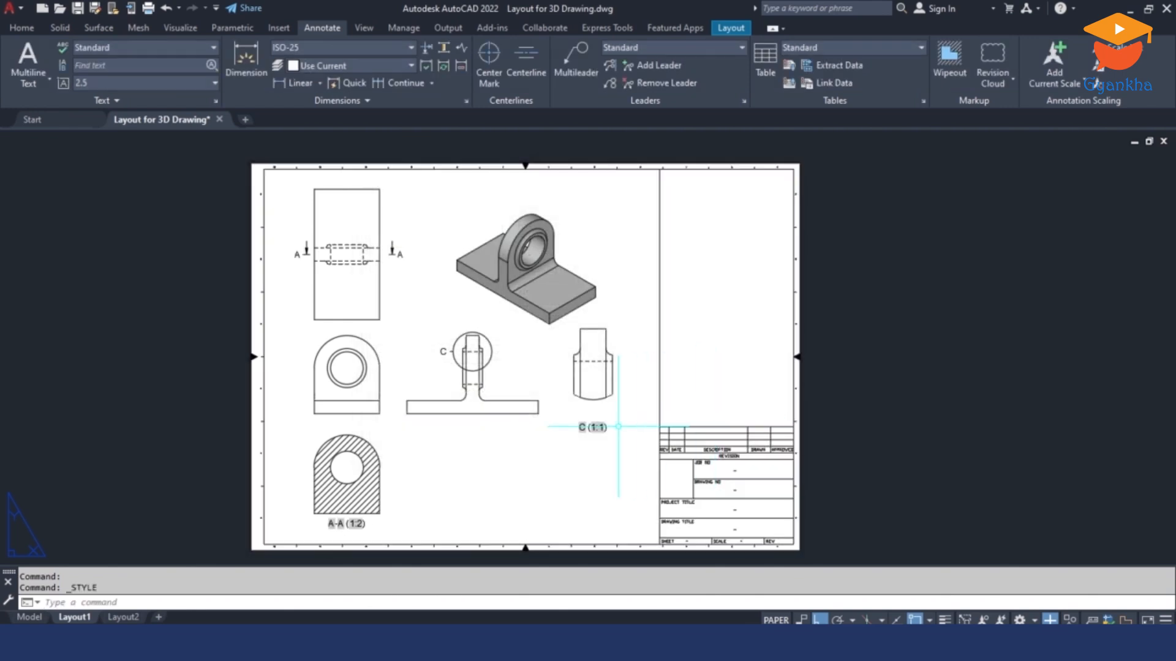
{"action": "scroll", "coordinate": [575, 436], "scroll_direction": "up", "scroll_amount": 2}
{"action": "scroll", "coordinate": [580, 441], "scroll_direction": "up", "scroll_amount": 5}
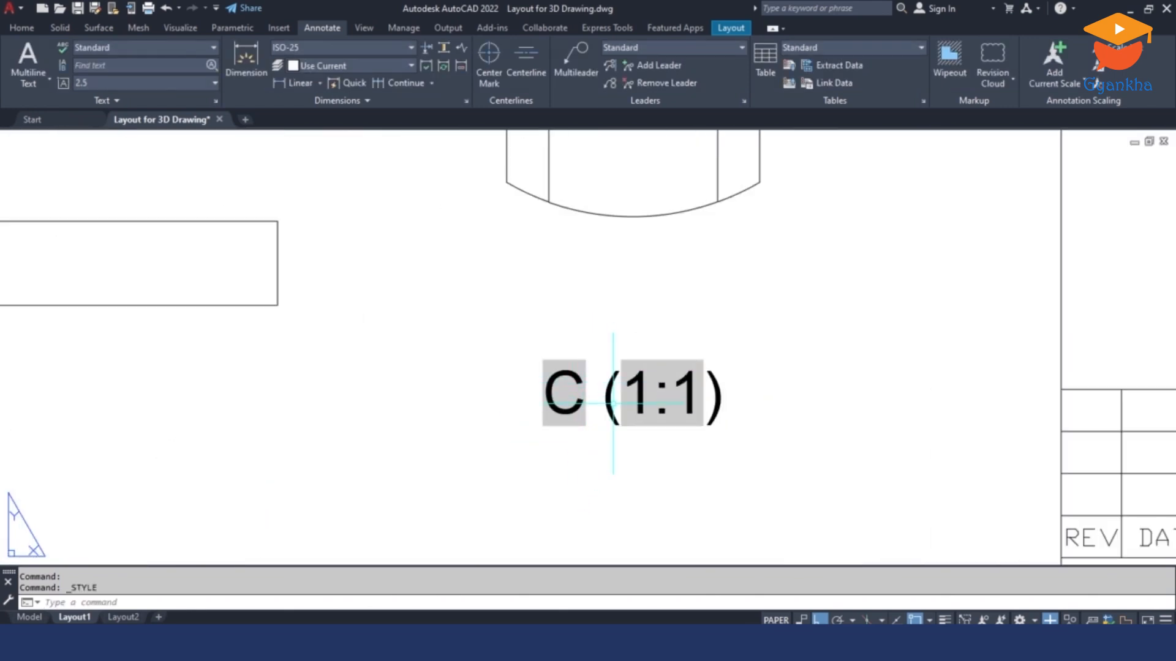
{"action": "scroll", "coordinate": [612, 395], "scroll_direction": "down", "scroll_amount": 5}
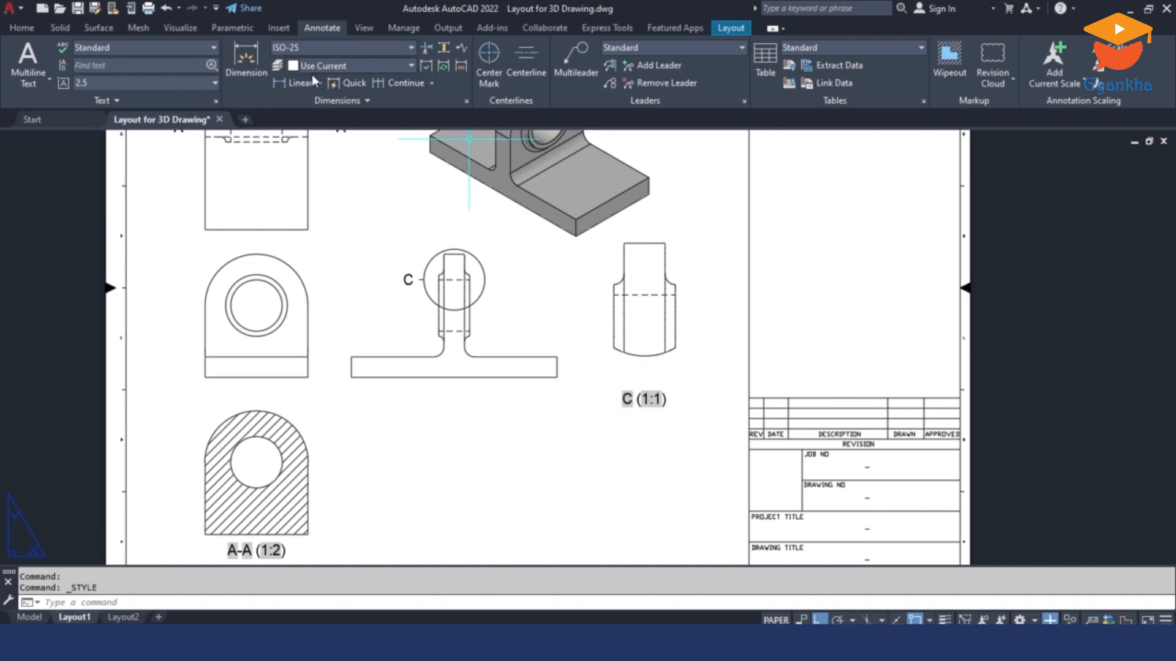
Modify the ISO-25 dimension style so its features use the Scale dimensions to layout option.
{"action": "left_click", "coordinate": [365, 47]}
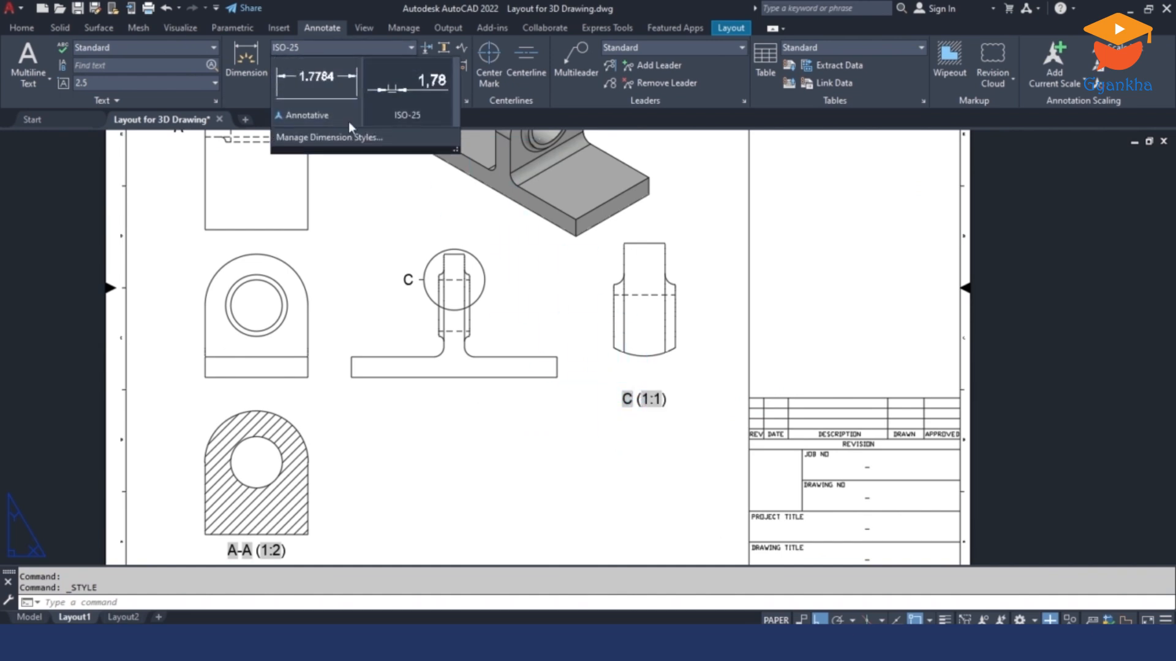
{"action": "left_click", "coordinate": [320, 138]}
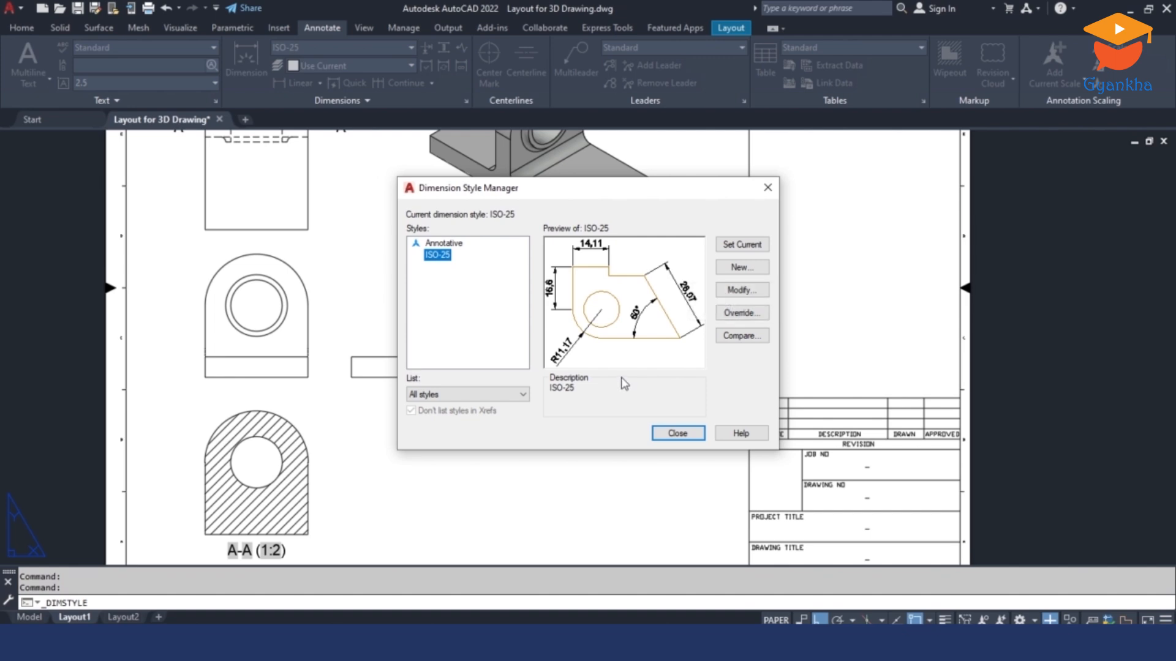
{"action": "left_click", "coordinate": [748, 292]}
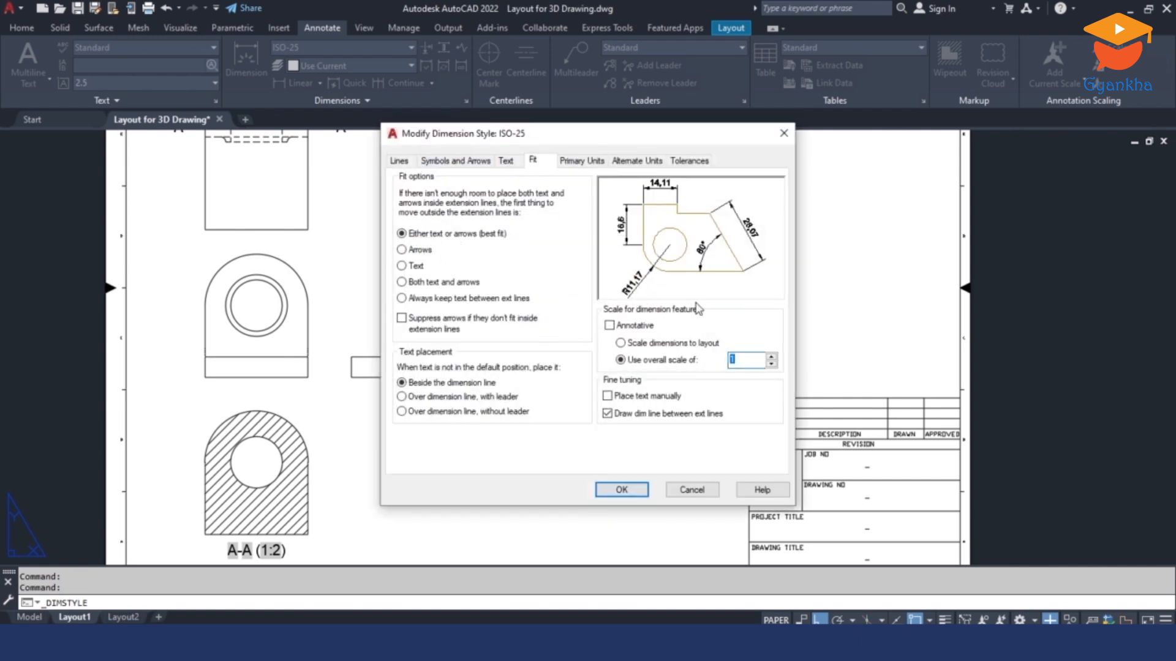
{"action": "left_click", "coordinate": [621, 343]}
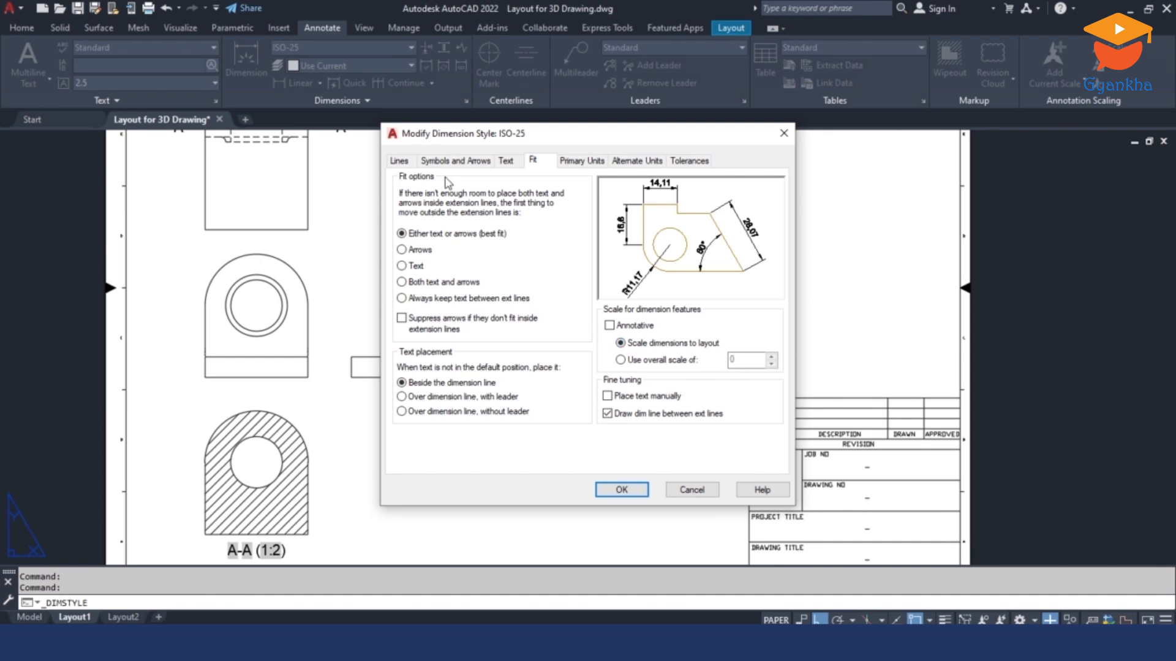
{"action": "left_click", "coordinate": [573, 161]}
{"action": "left_click", "coordinate": [486, 163]}
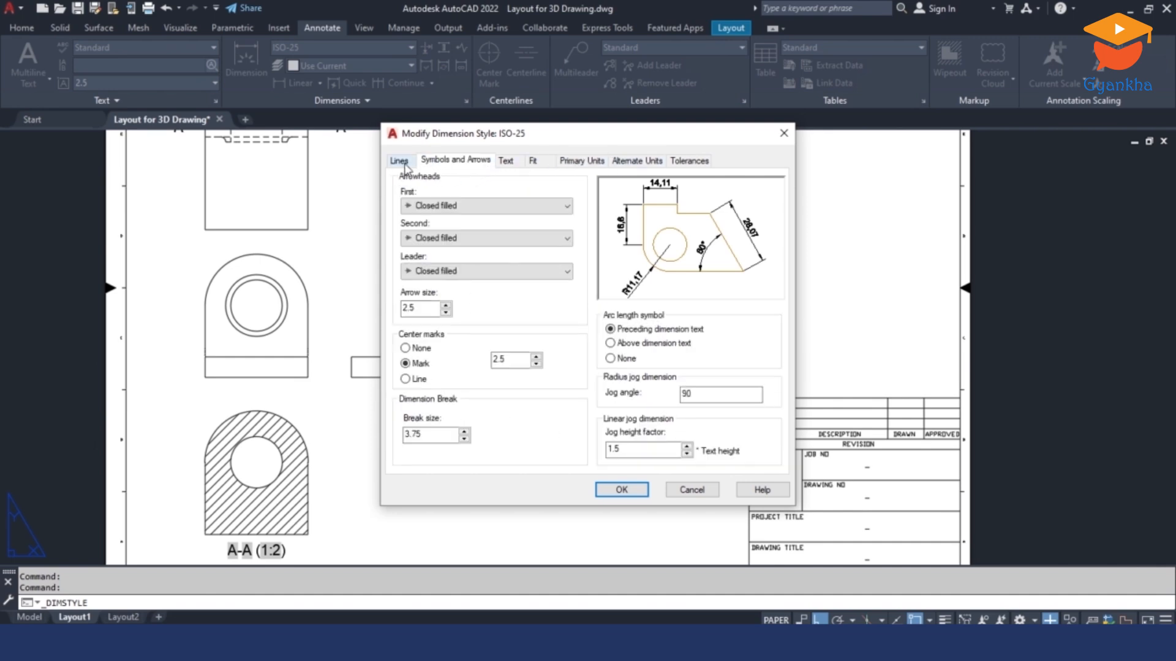
{"action": "left_click", "coordinate": [405, 161]}
{"action": "left_click", "coordinate": [622, 491]}
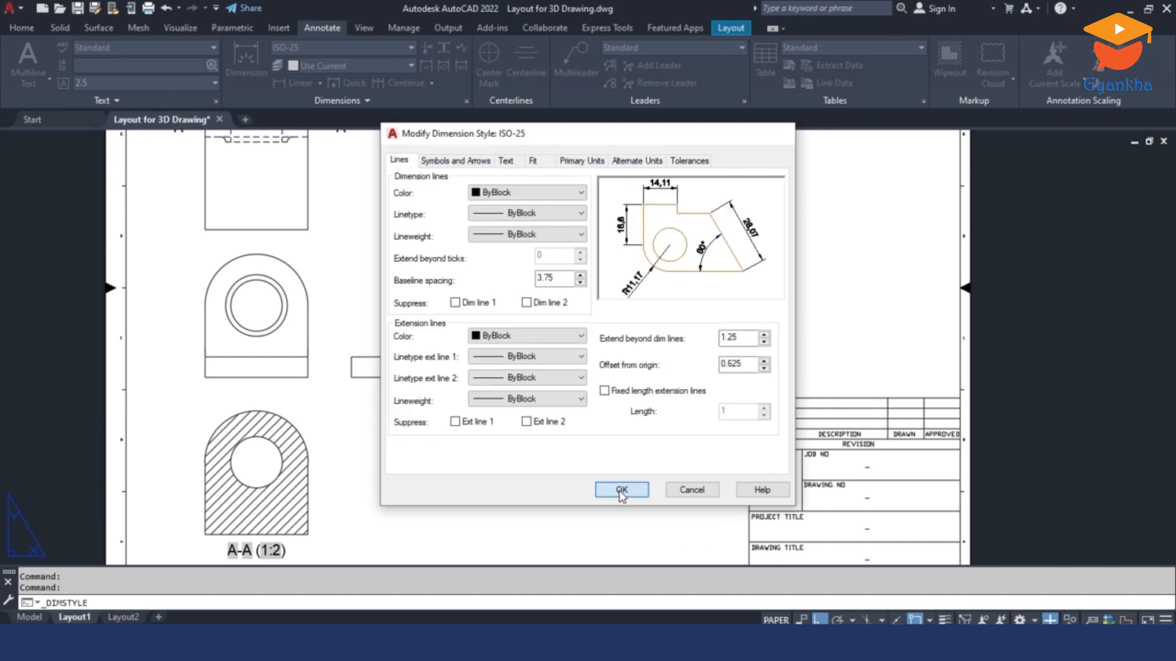
{"action": "left_click", "coordinate": [450, 256]}
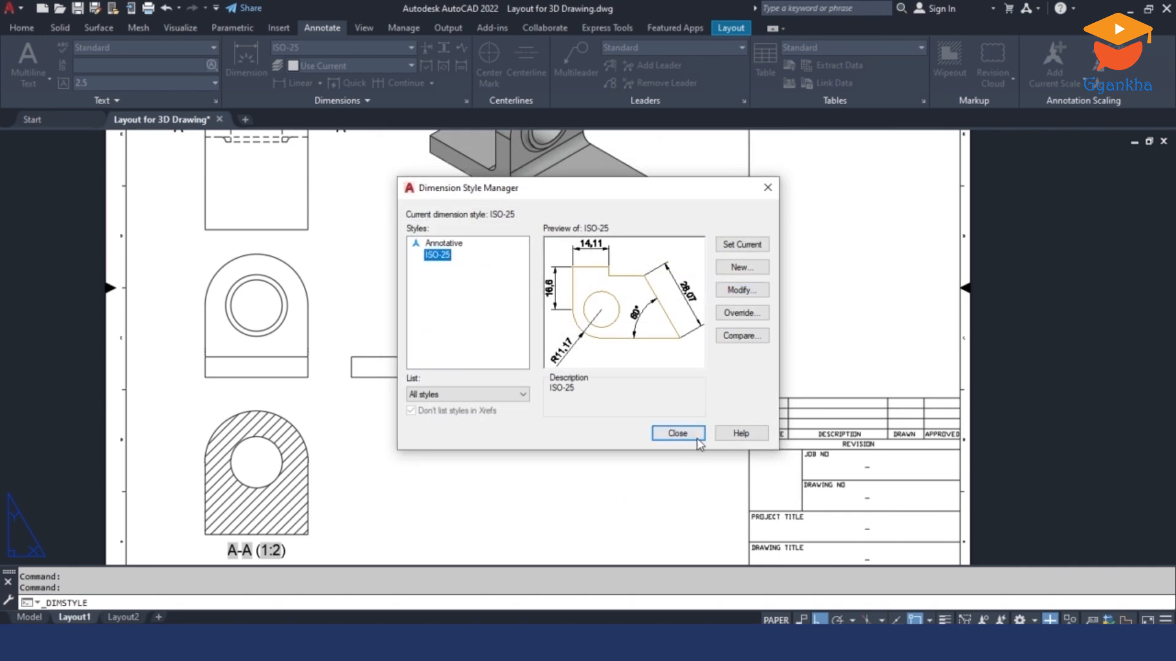
{"action": "left_click", "coordinate": [679, 434]}
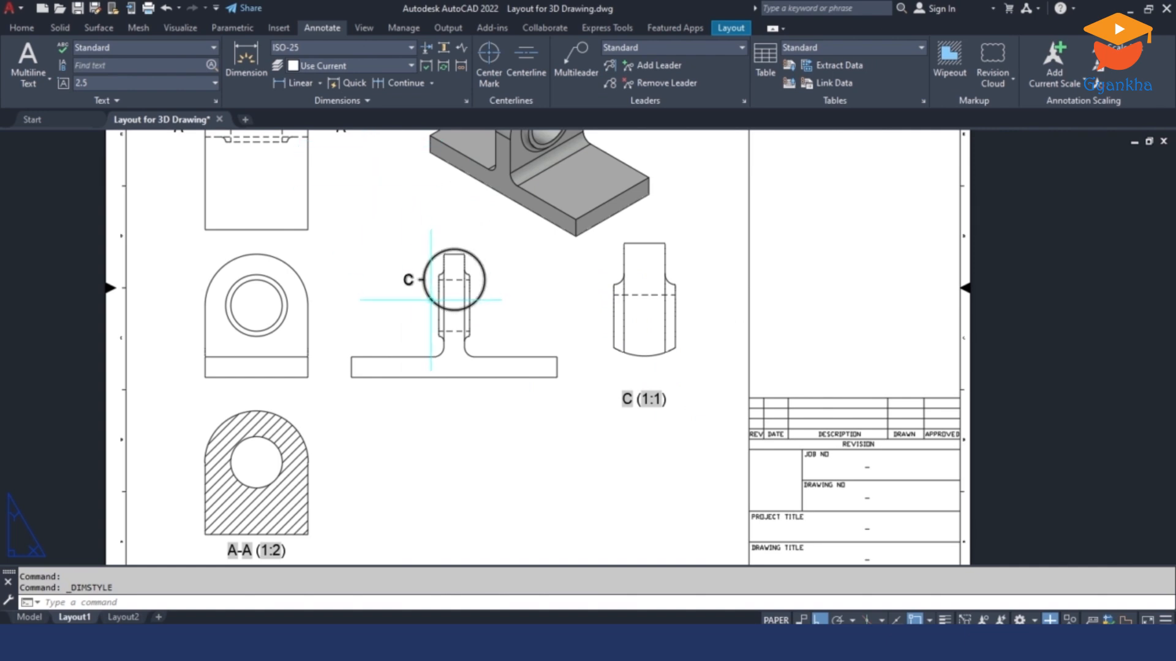
Add a linear dimension to the bottom edge of the front view with the round arch, placed just below it.
{"action": "middle_click_drag", "start_coordinate": [362, 267], "coordinate": [413, 281]}
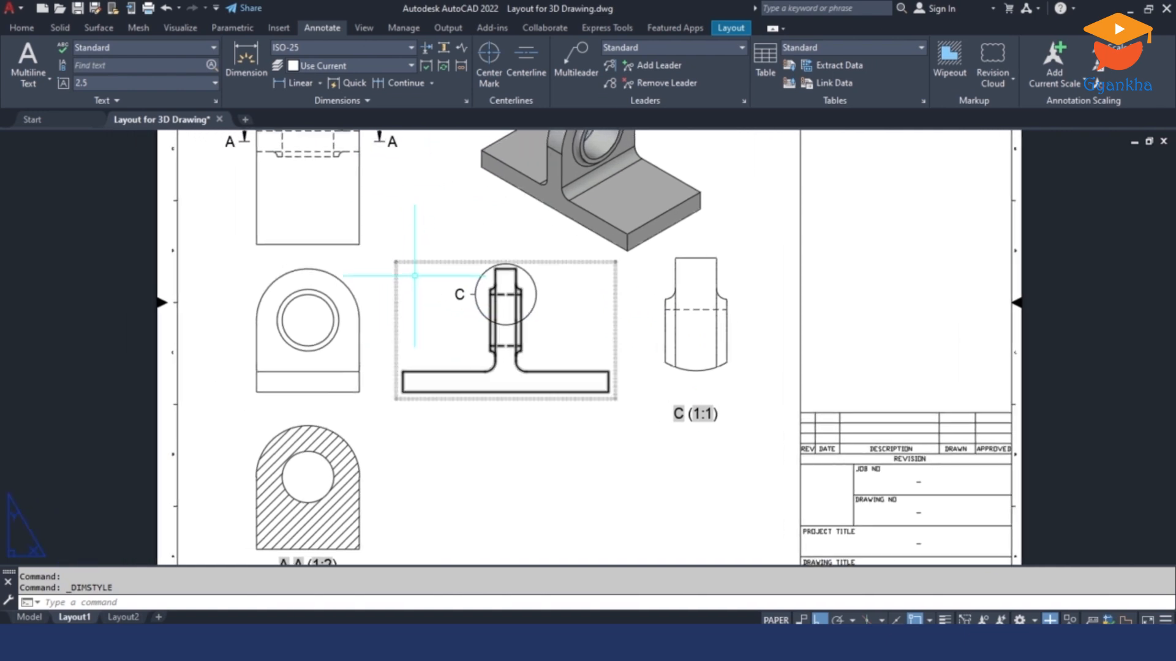
{"action": "left_click", "coordinate": [321, 84]}
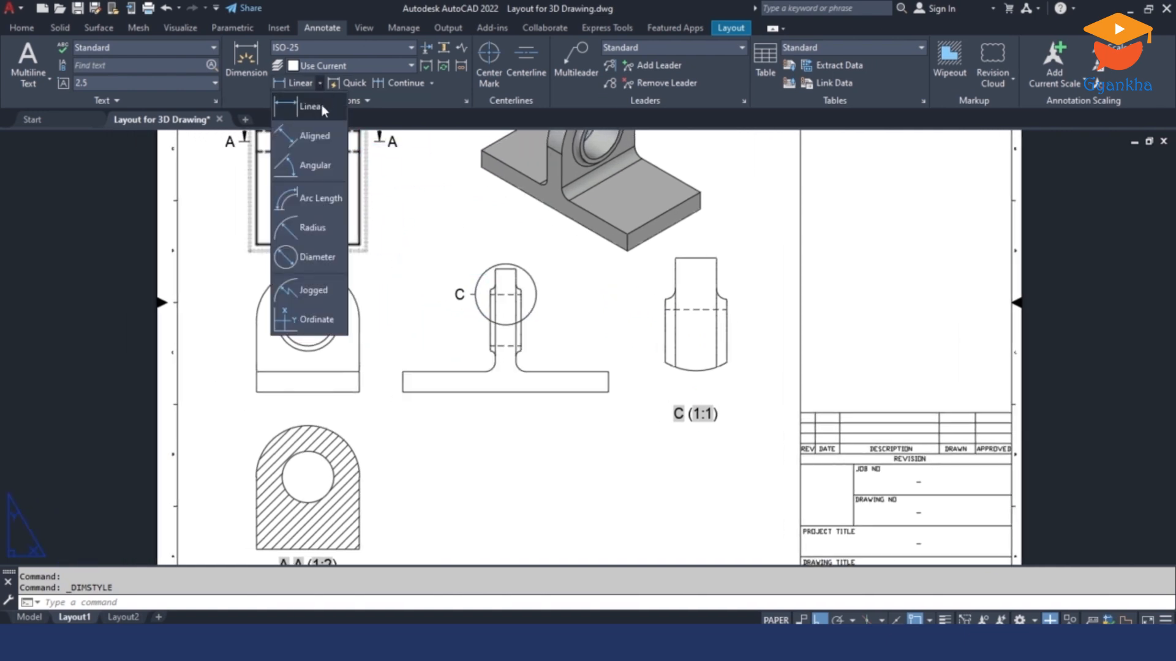
{"action": "left_click", "coordinate": [314, 105]}
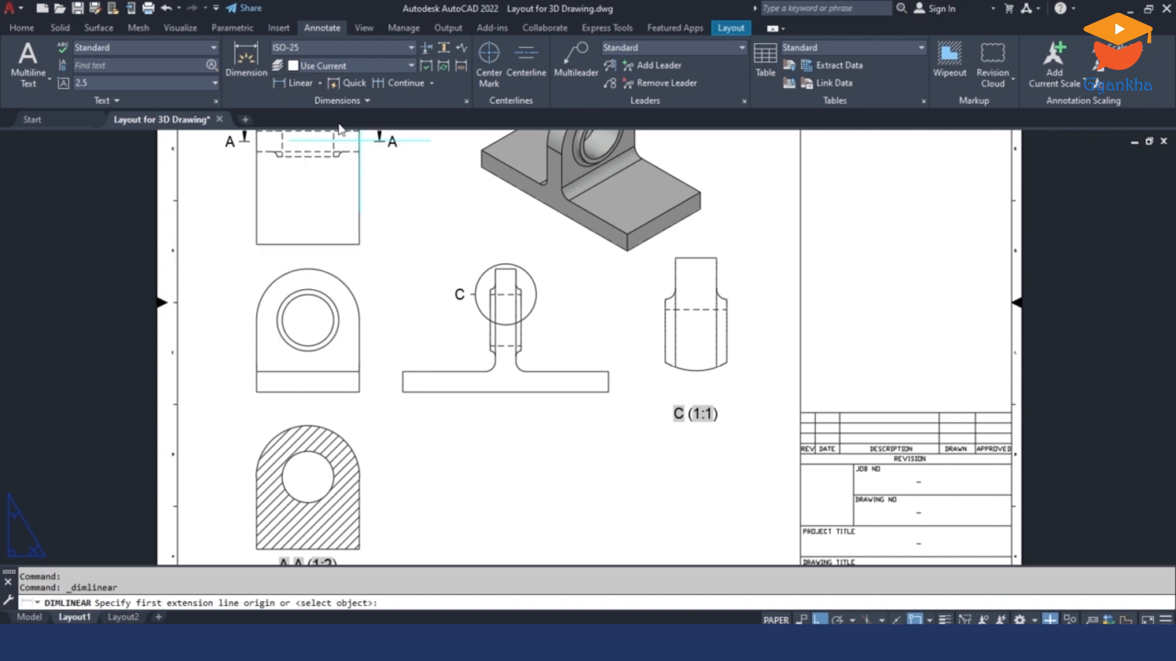
{"action": "key", "text": "Return"}
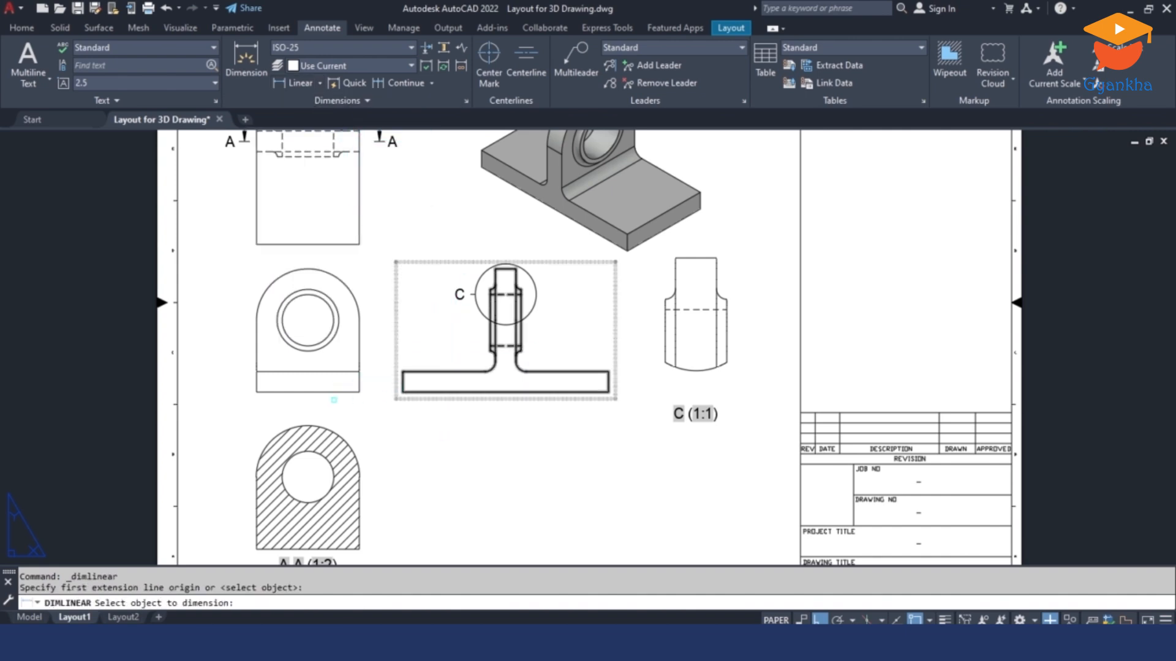
{"action": "scroll", "coordinate": [283, 402], "scroll_direction": "up", "scroll_amount": 2}
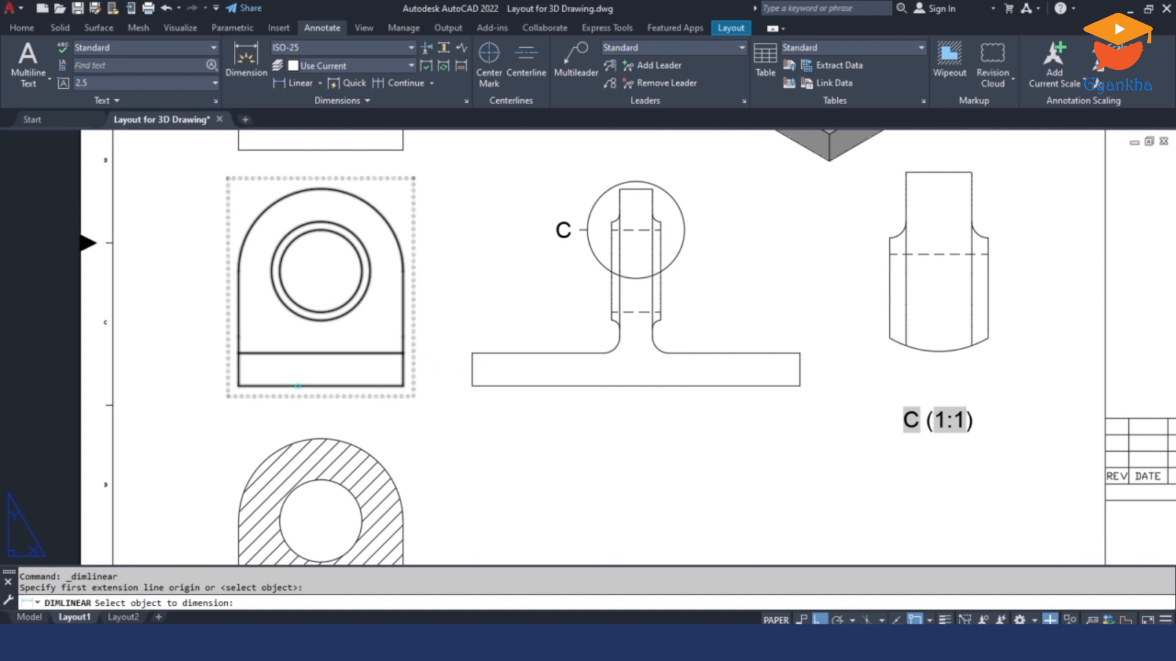
{"action": "left_click", "coordinate": [298, 385]}
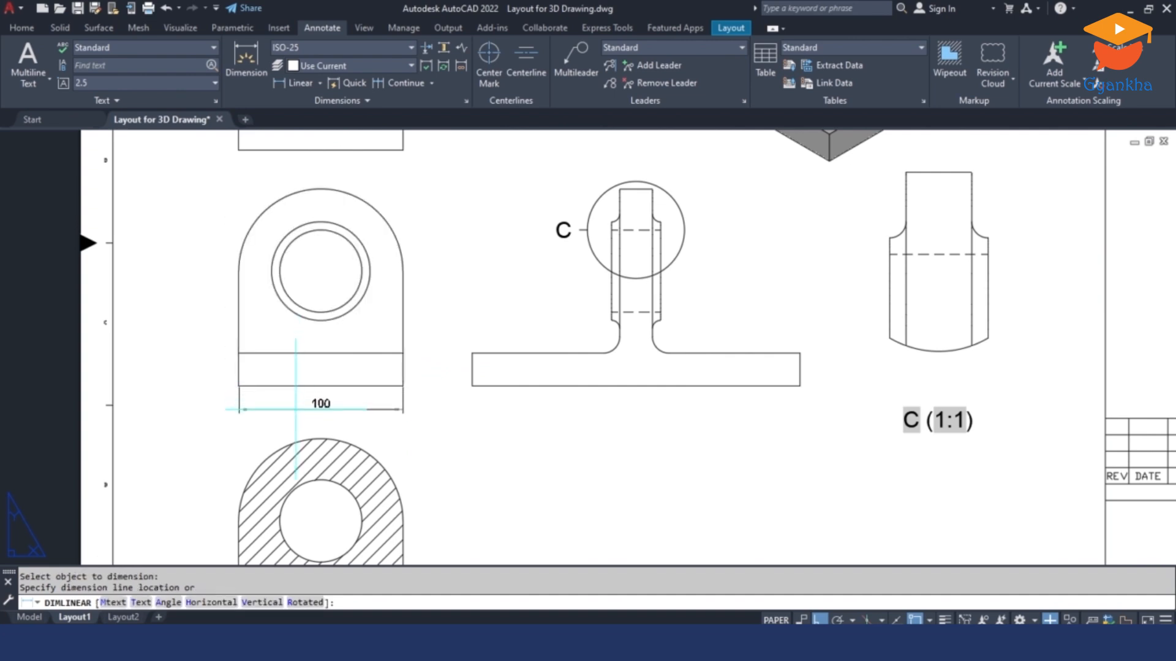
{"action": "left_click", "coordinate": [303, 409]}
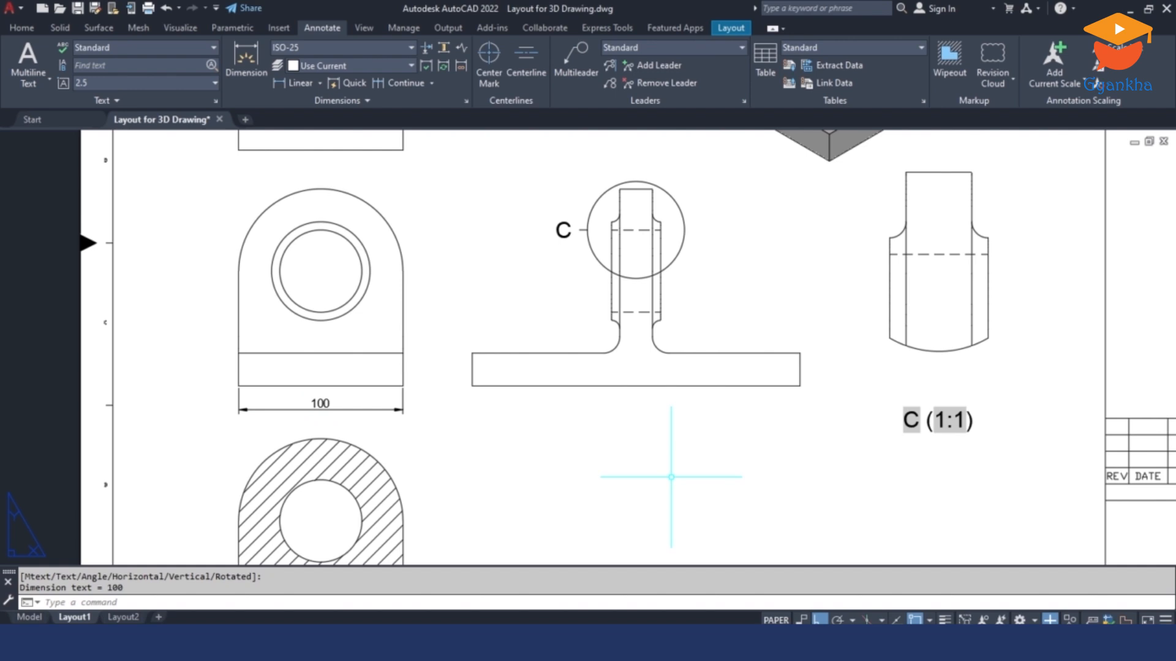
Add a linear dimension to the bottom edge of the side view's base plate, placed just below it.
{"action": "key", "text": "Return"}
{"action": "key", "text": "Return"}
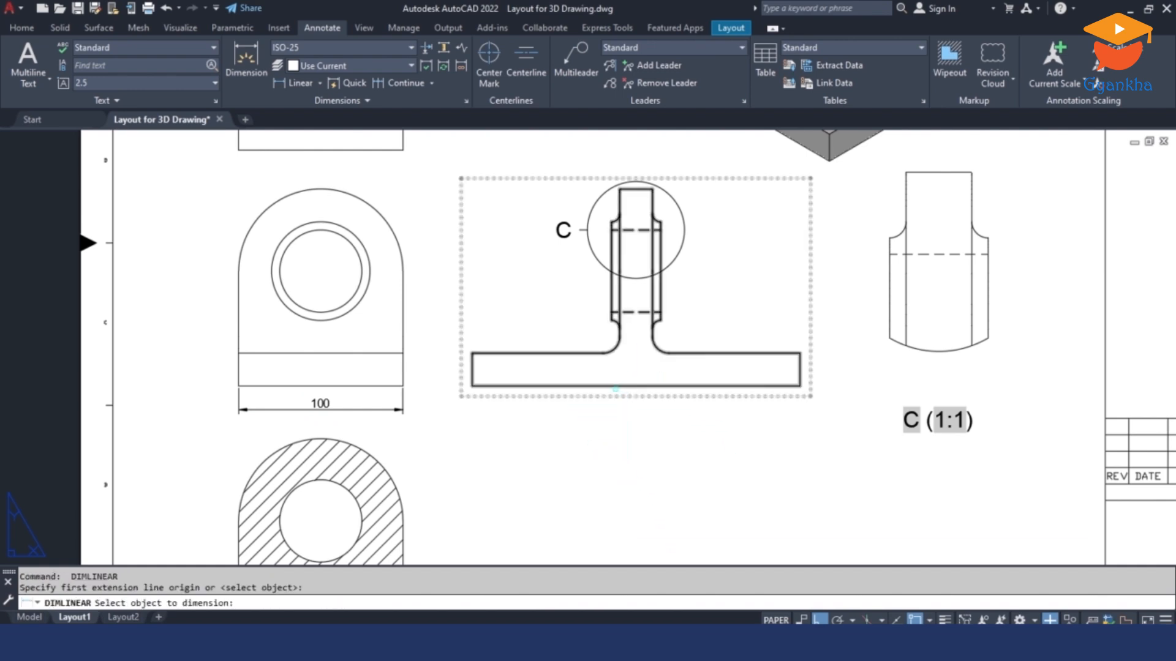
{"action": "left_click", "coordinate": [612, 387]}
{"action": "left_click", "coordinate": [619, 409]}
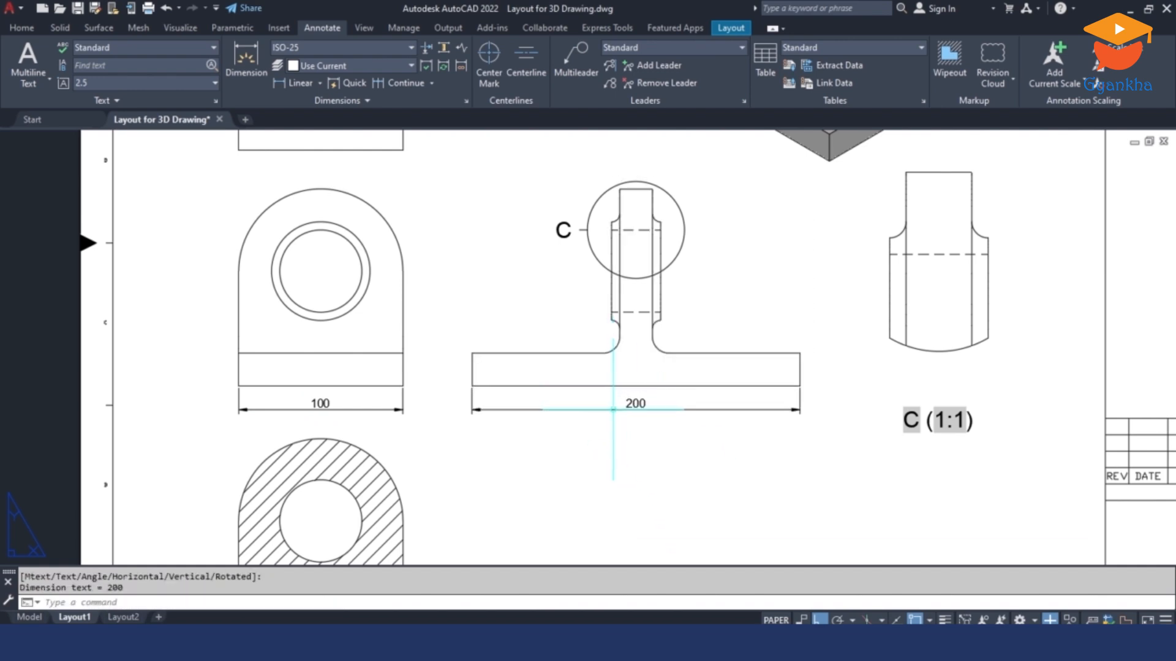
Dimension the base plate's thickness in the side view with a vertical linear dimension beside its right end.
{"action": "key", "text": "Return"}
{"action": "key", "text": "Return"}
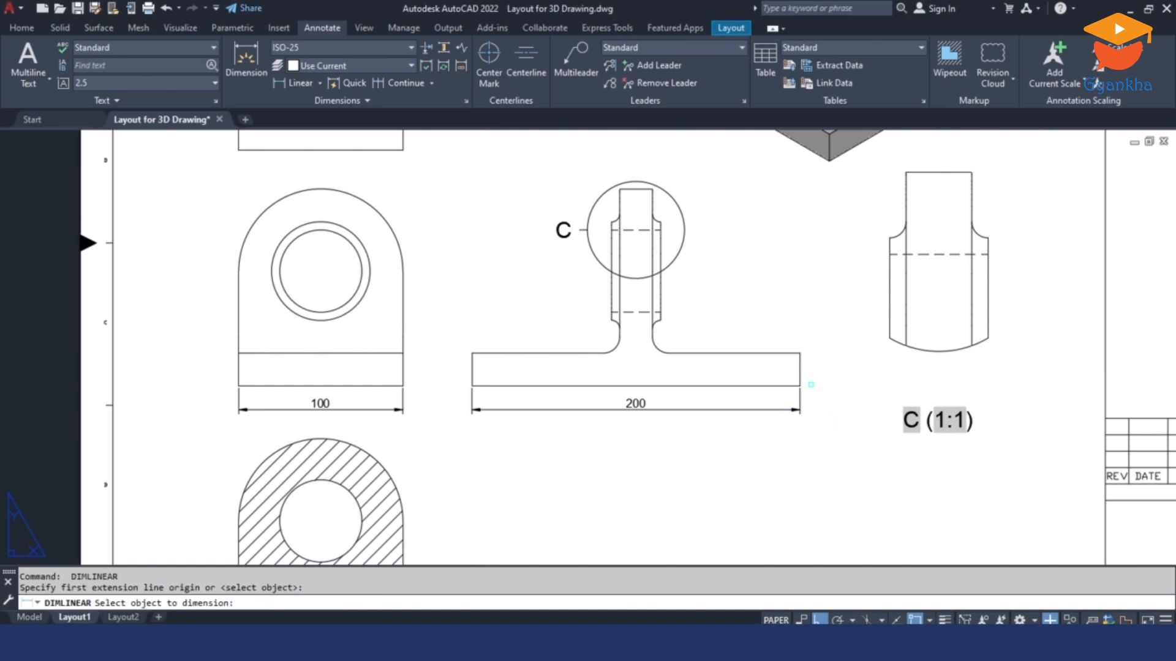
{"action": "left_click", "coordinate": [800, 370]}
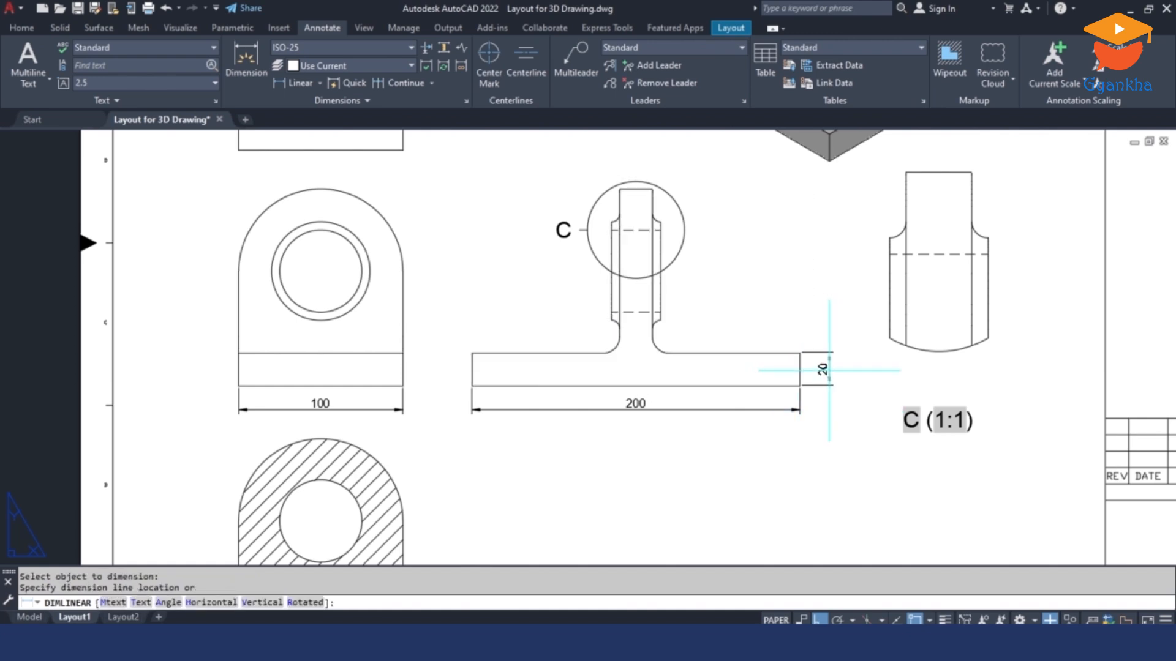
{"action": "left_click", "coordinate": [830, 370]}
Add a center mark to the outer arc of the front view so it spans the arch and the hole.
{"action": "scroll", "coordinate": [853, 491], "scroll_direction": "down", "scroll_amount": 2}
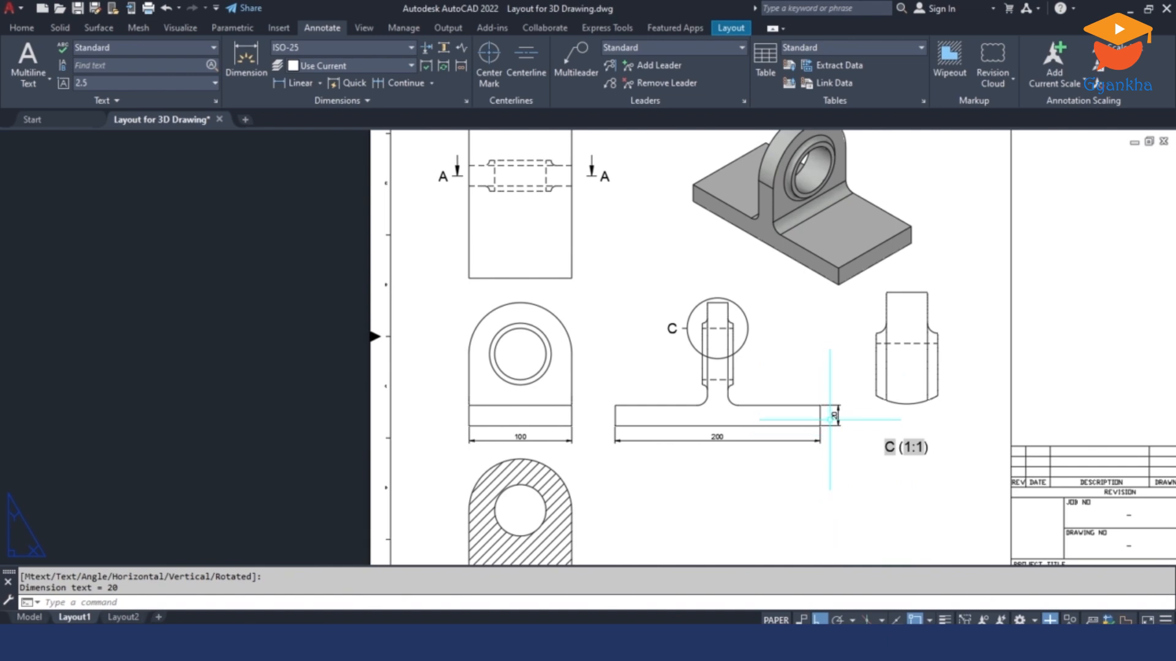
{"action": "middle_click_drag", "start_coordinate": [829, 419], "coordinate": [795, 433]}
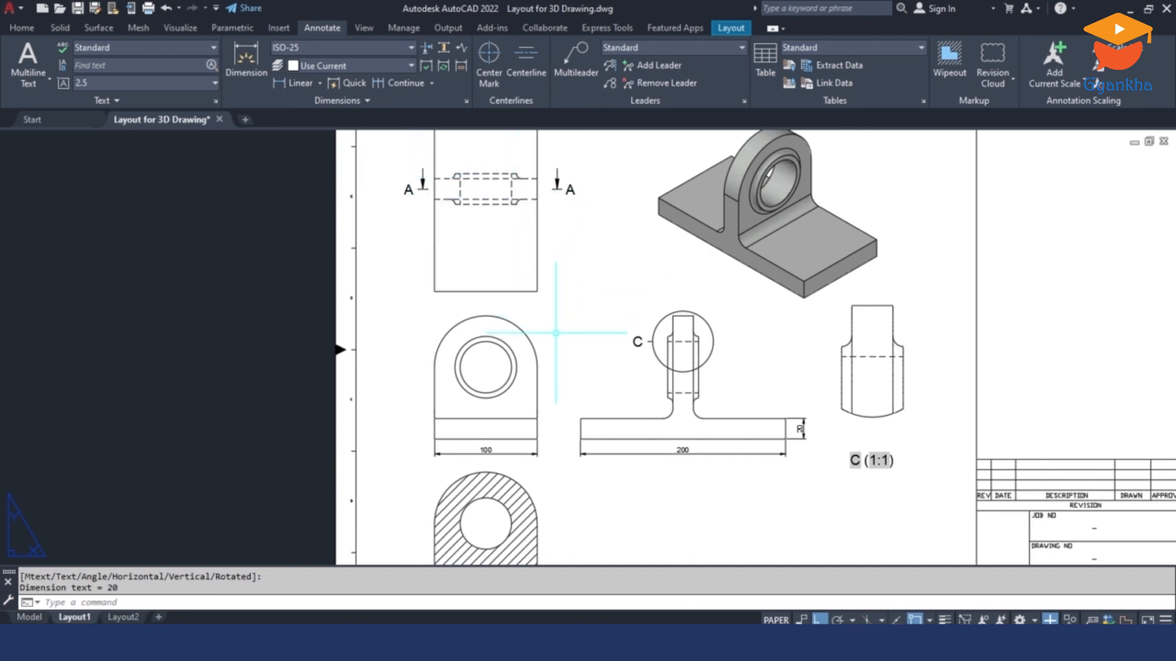
{"action": "left_click", "coordinate": [489, 57]}
{"action": "scroll", "coordinate": [465, 355], "scroll_direction": "up", "scroll_amount": 2}
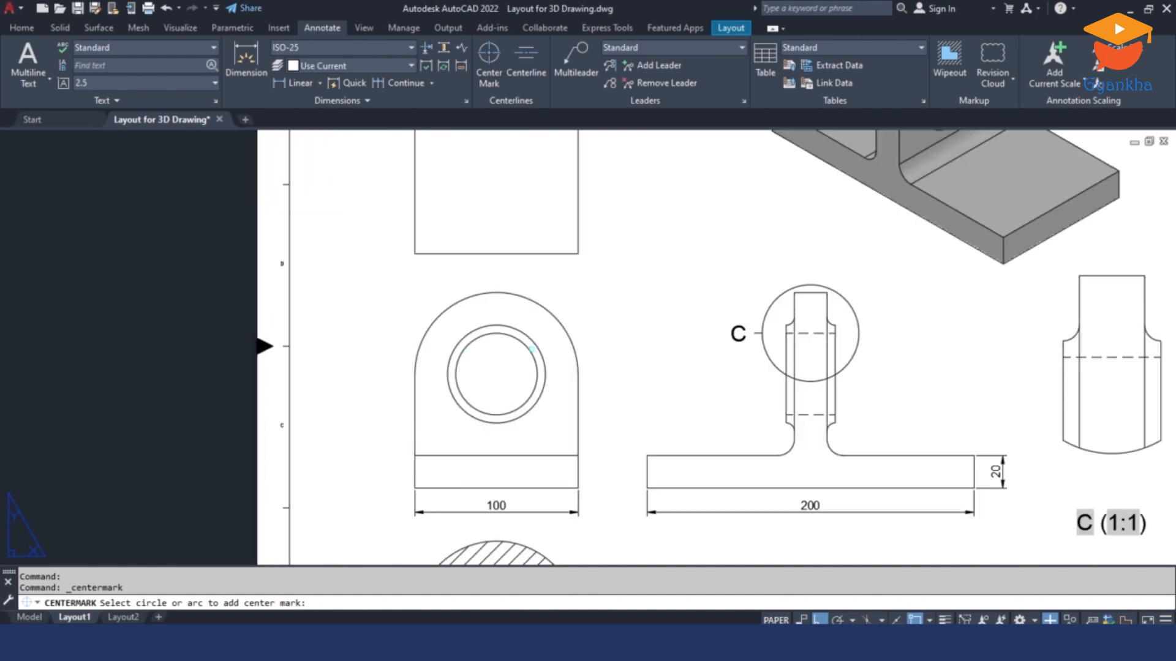
{"action": "left_click", "coordinate": [570, 332]}
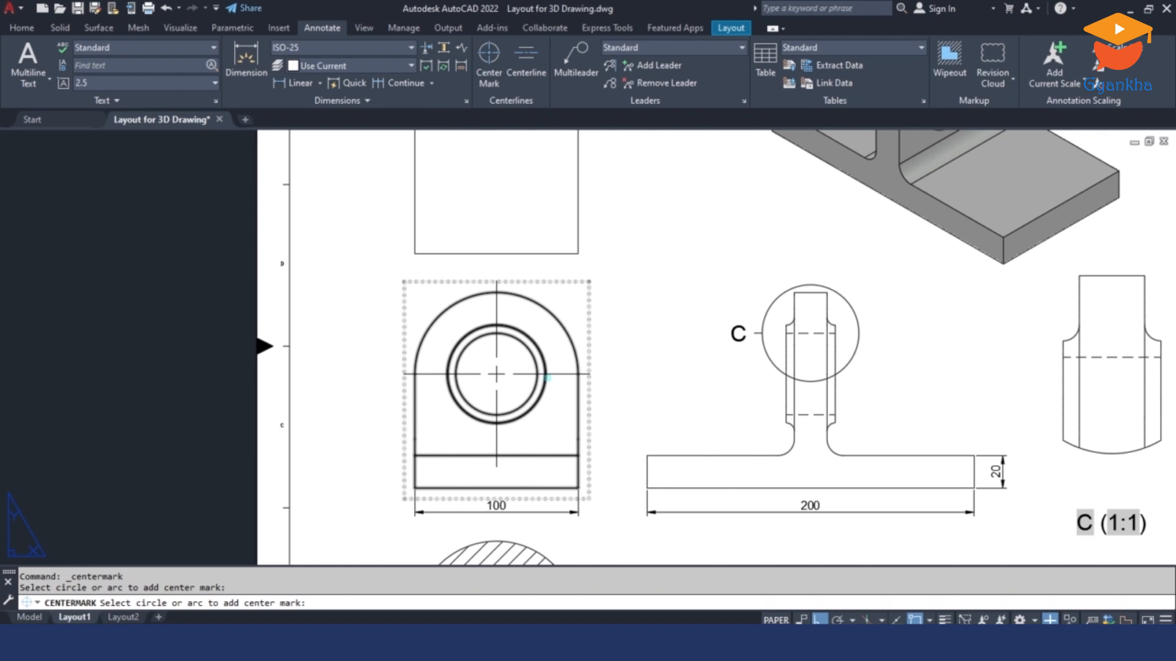
{"action": "middle_click_drag", "start_coordinate": [524, 375], "coordinate": [464, 375]}
{"action": "key", "text": "Escape"}
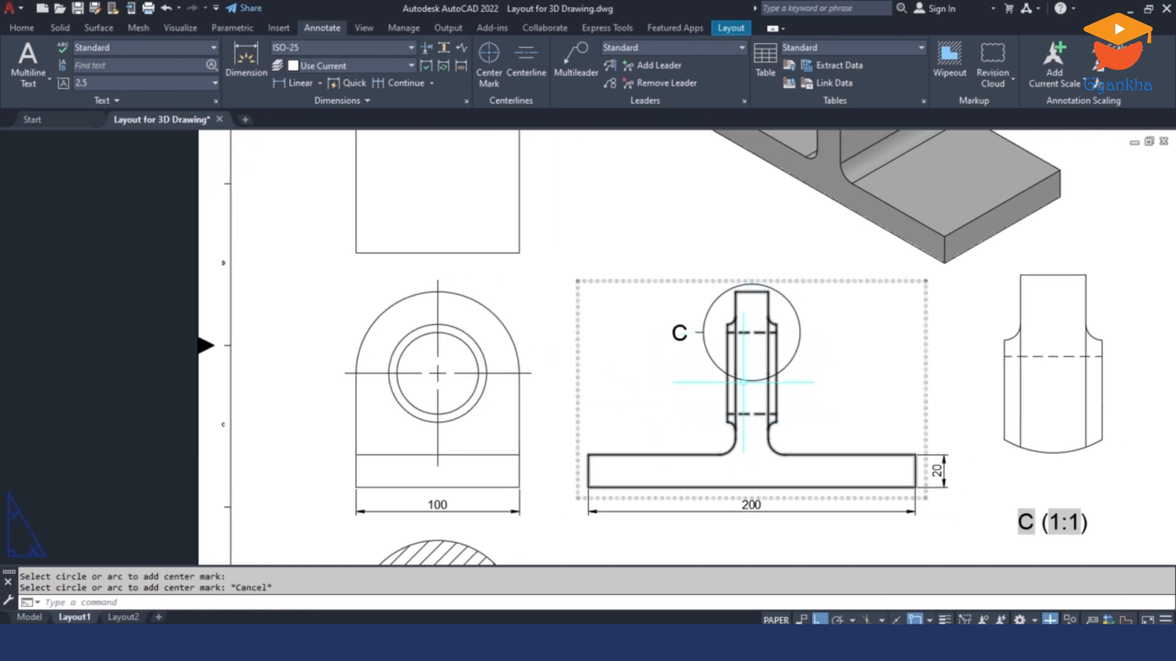
Add a centerline between the two dashed hole lines in the side view.
{"action": "left_click", "coordinate": [528, 57]}
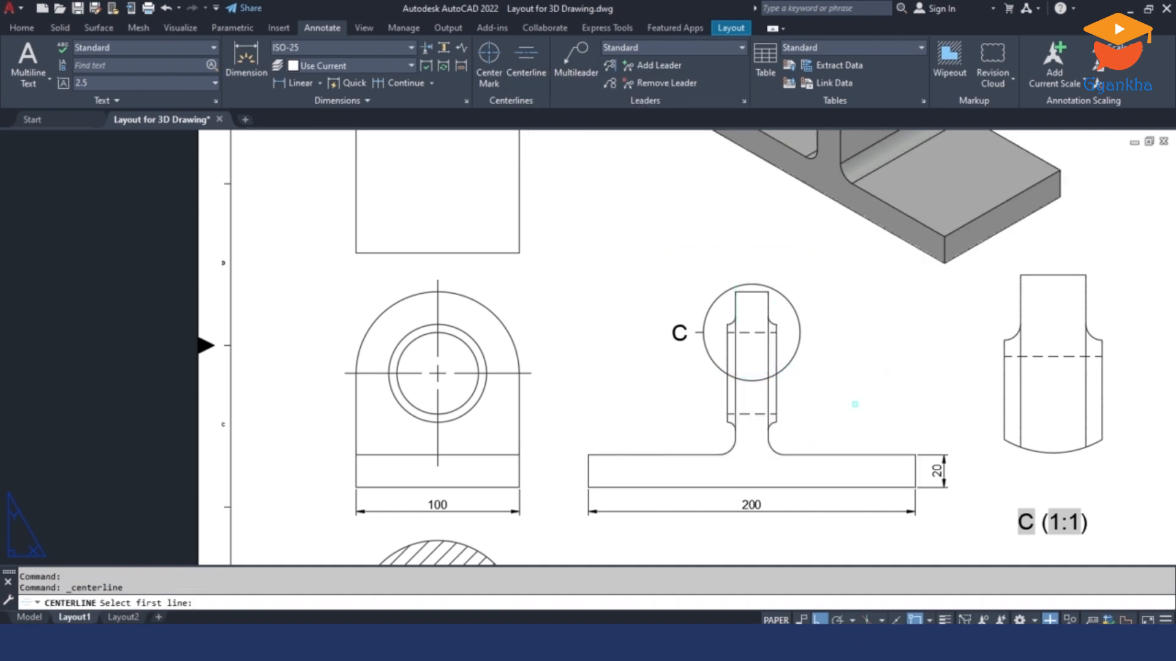
{"action": "left_click", "coordinate": [756, 331]}
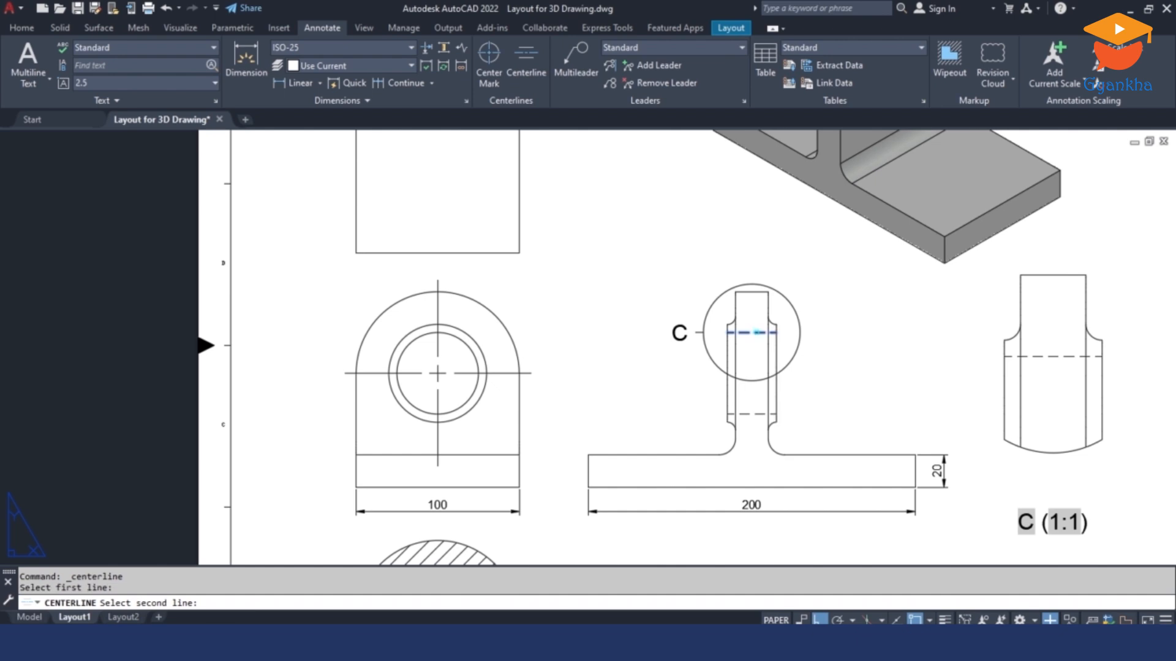
{"action": "left_click", "coordinate": [758, 415]}
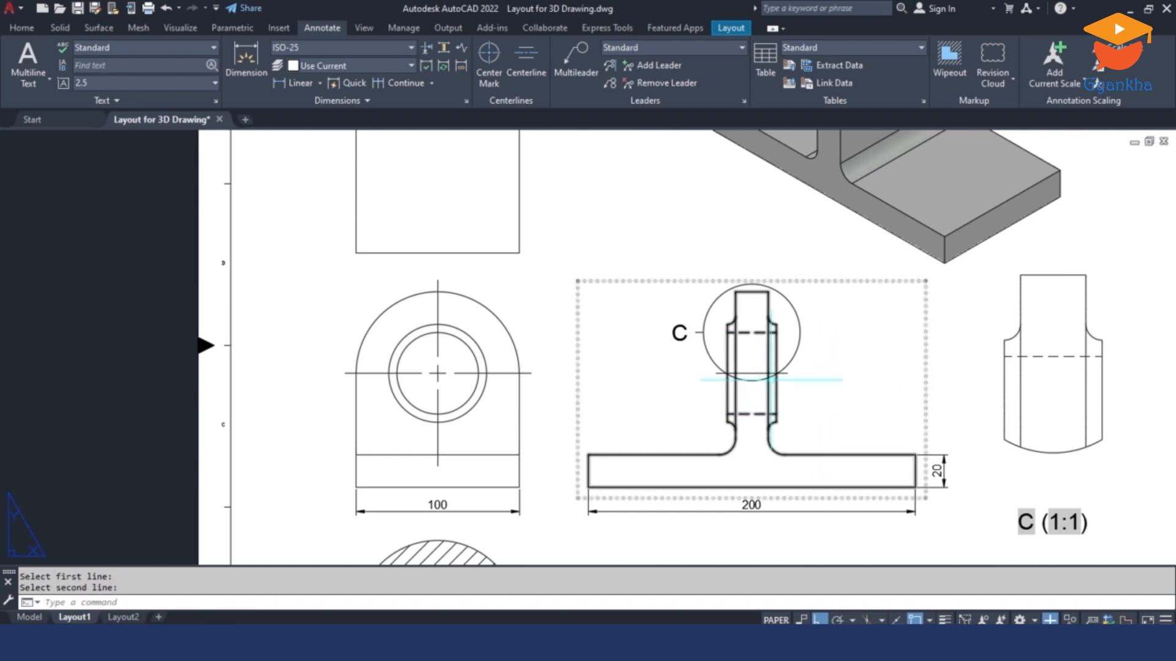
{"action": "scroll", "coordinate": [796, 368], "scroll_direction": "up", "scroll_amount": 2}
{"action": "scroll", "coordinate": [827, 375], "scroll_direction": "down", "scroll_amount": 5}
{"action": "scroll", "coordinate": [664, 287], "scroll_direction": "up", "scroll_amount": 4}
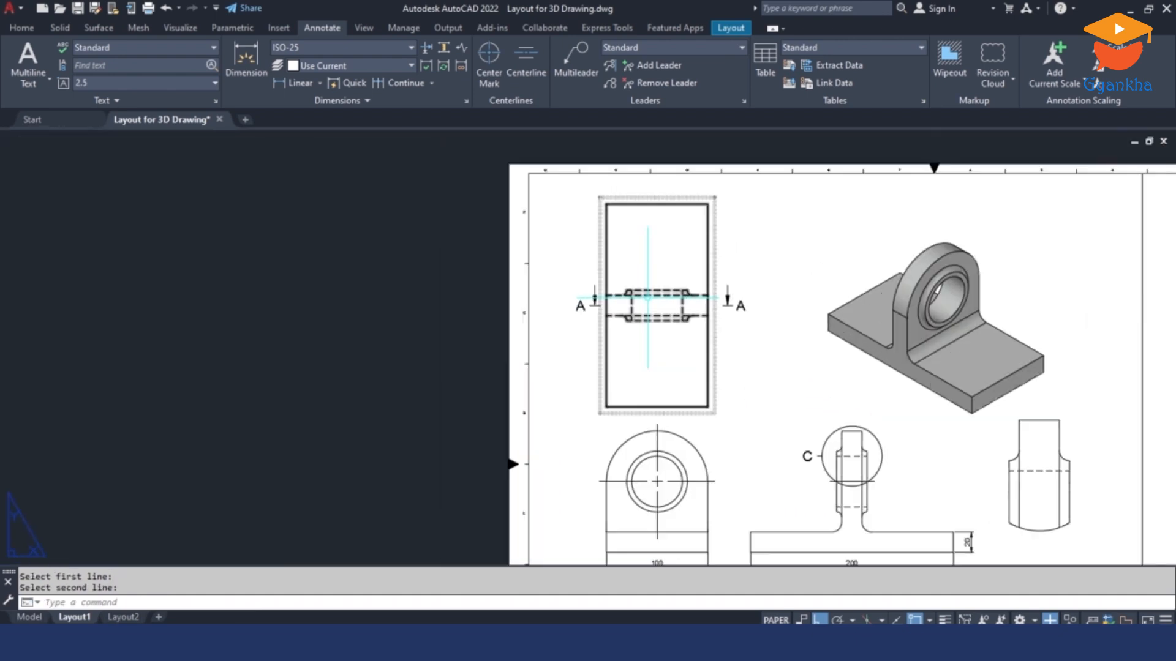
Add a centerline midway between the two vertical dashed hole lines in the top view.
{"action": "left_click", "coordinate": [527, 62]}
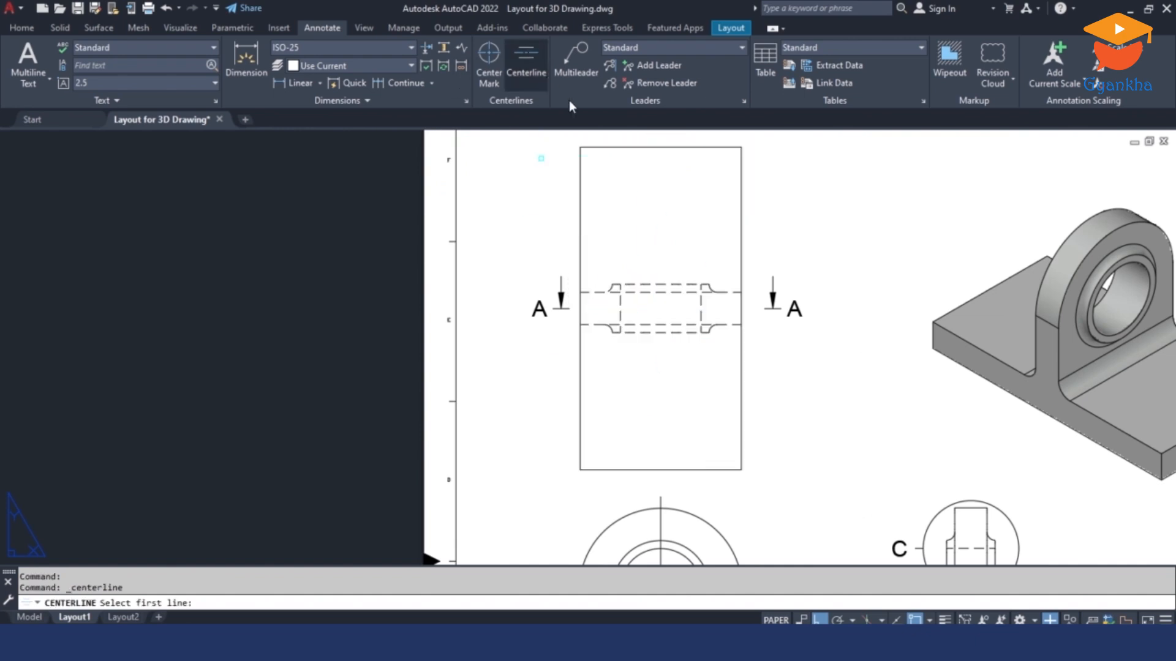
{"action": "left_click", "coordinate": [620, 303]}
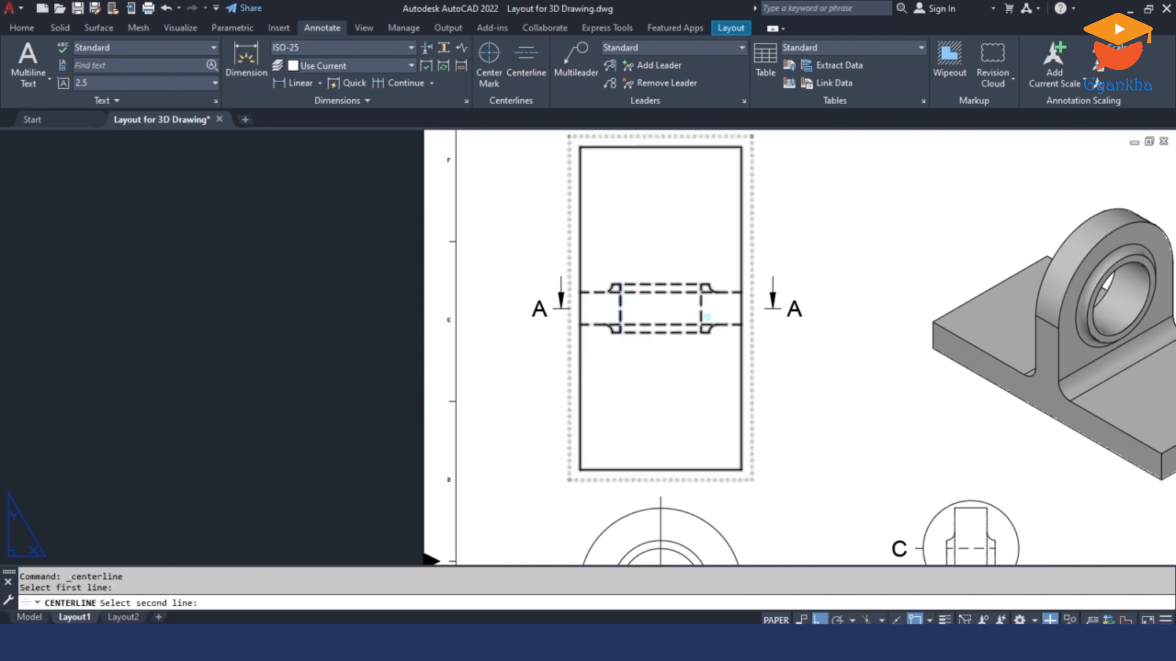
{"action": "left_click", "coordinate": [702, 306]}
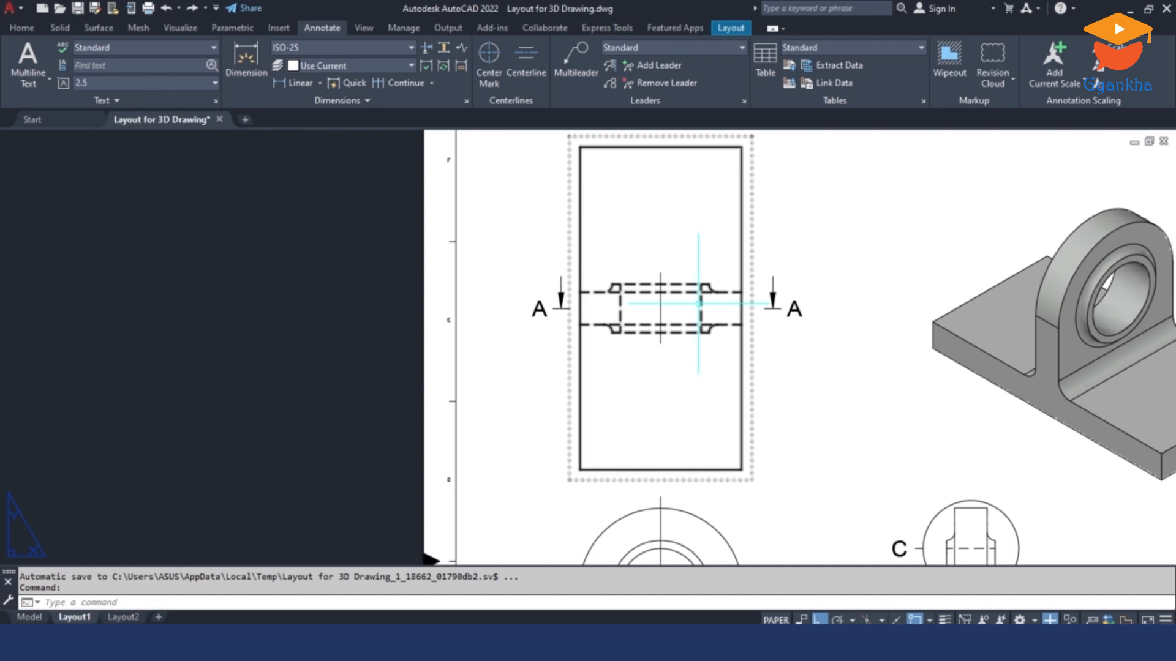
{"action": "scroll", "coordinate": [677, 251], "scroll_direction": "down", "scroll_amount": 3}
{"action": "scroll", "coordinate": [790, 428], "scroll_direction": "up", "scroll_amount": 1}
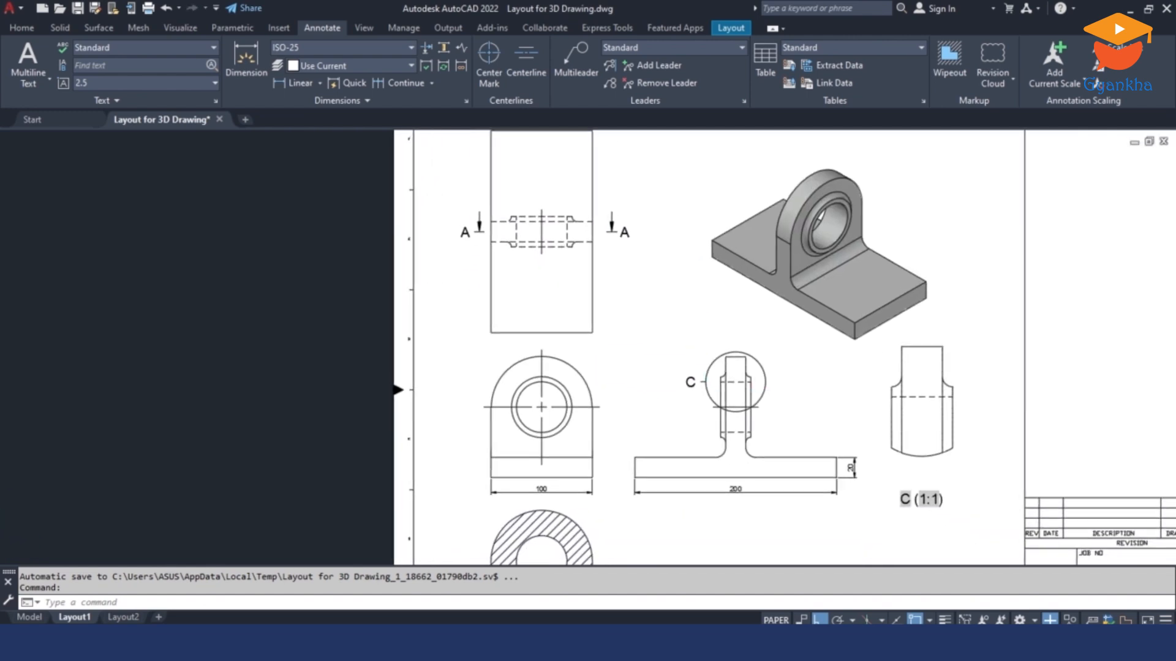
Add a radius dimension to the left fillet between the upright and the base plate in the side view, placed outside the fillet.
{"action": "scroll", "coordinate": [835, 394], "scroll_direction": "up", "scroll_amount": 2}
{"action": "key", "text": "Escape"}
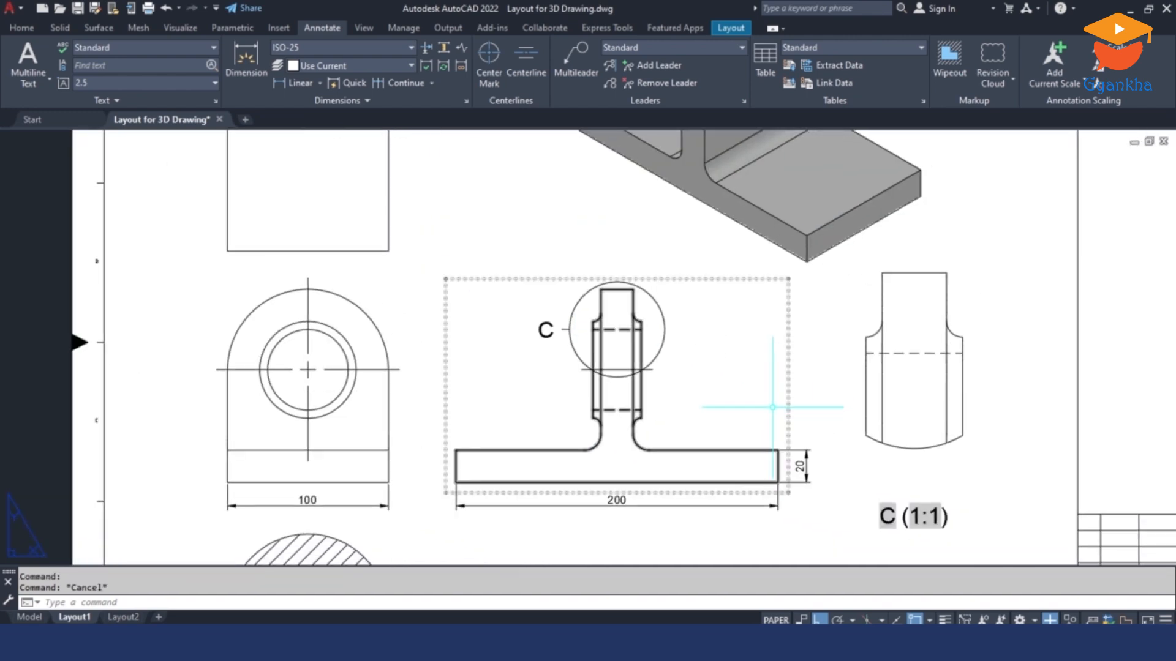
{"action": "left_click", "coordinate": [318, 83]}
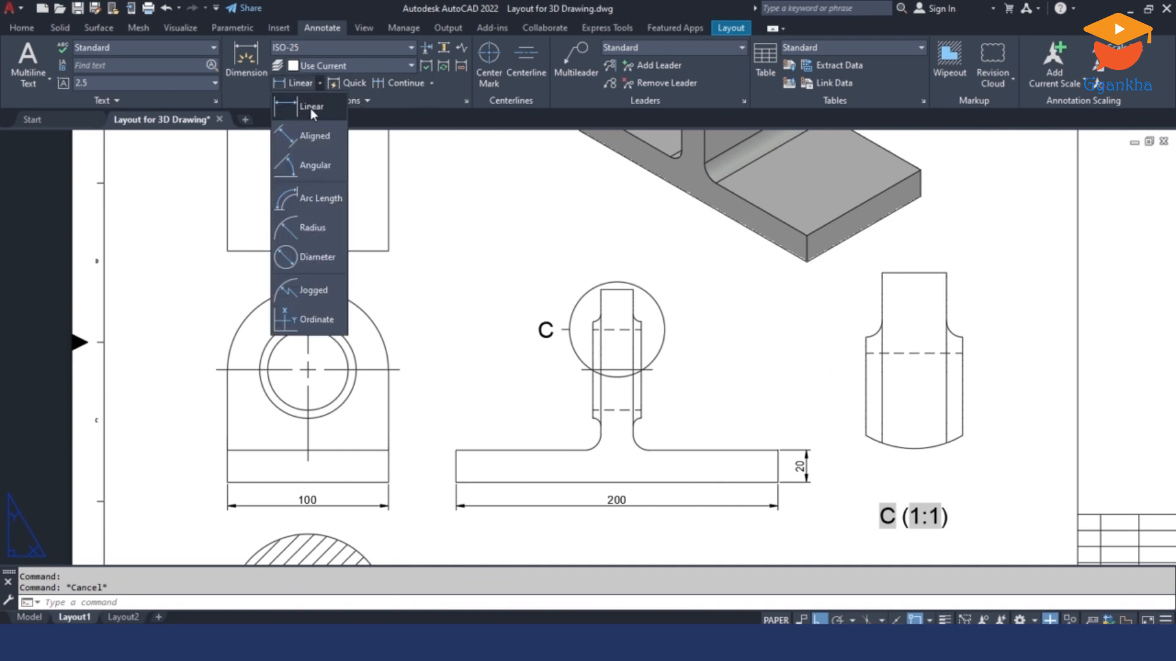
{"action": "left_click", "coordinate": [303, 227]}
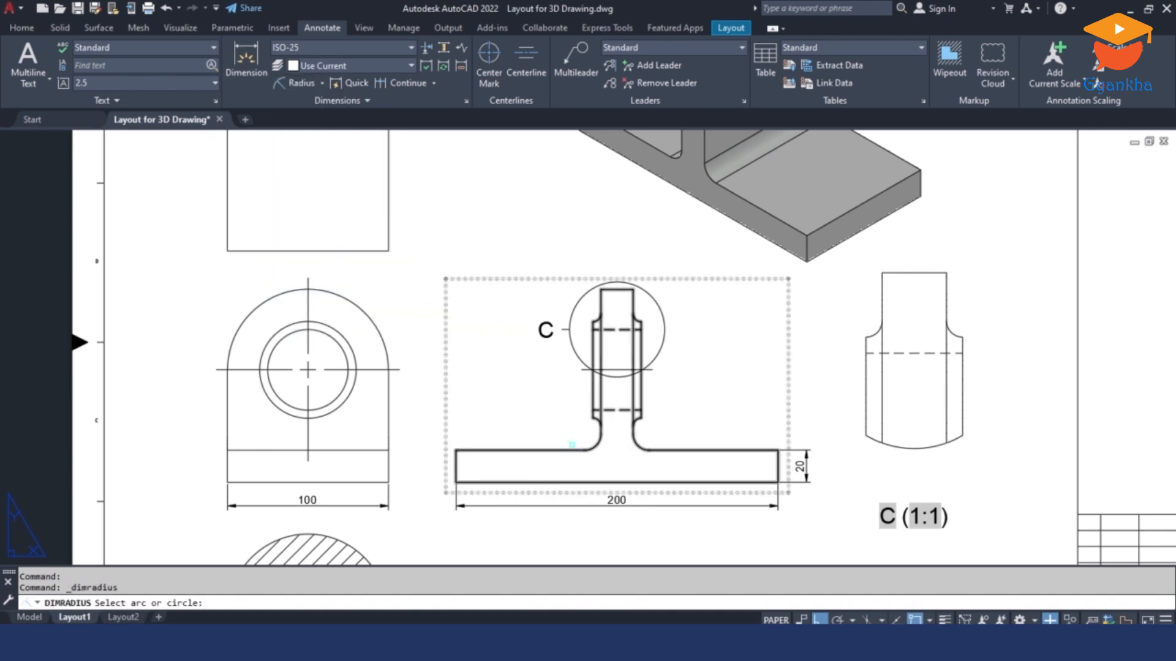
{"action": "scroll", "coordinate": [579, 443], "scroll_direction": "up", "scroll_amount": 4}
{"action": "left_click", "coordinate": [619, 447]}
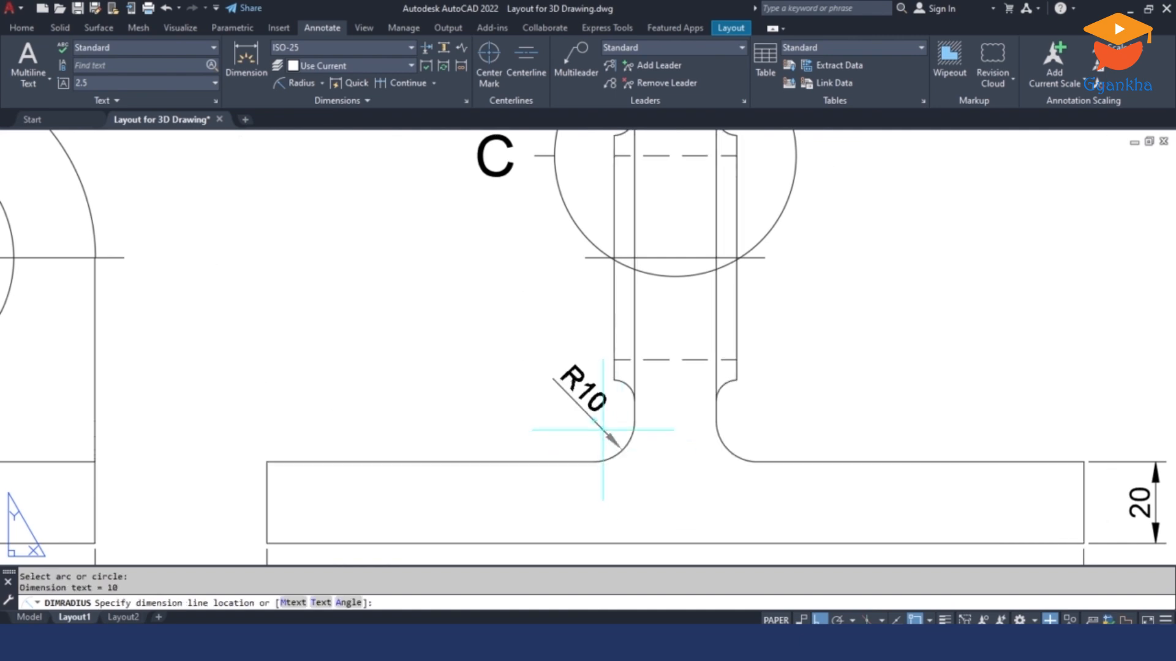
{"action": "left_click", "coordinate": [572, 394]}
{"action": "scroll", "coordinate": [561, 387], "scroll_direction": "down", "scroll_amount": 5}
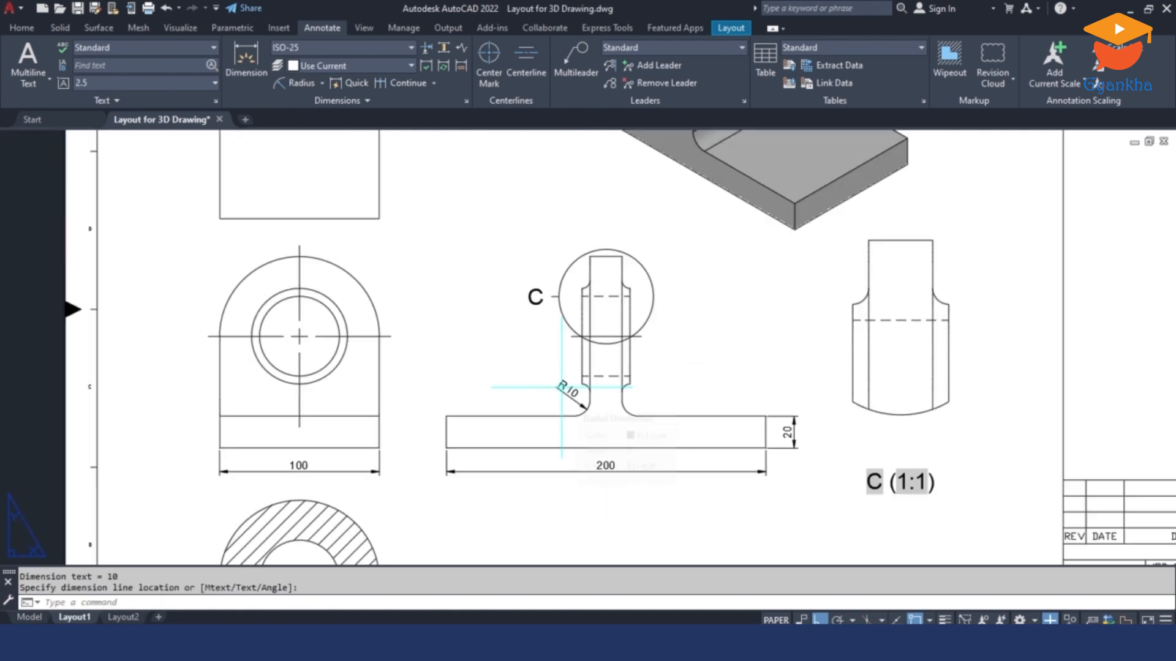
{"action": "left_click", "coordinate": [322, 83]}
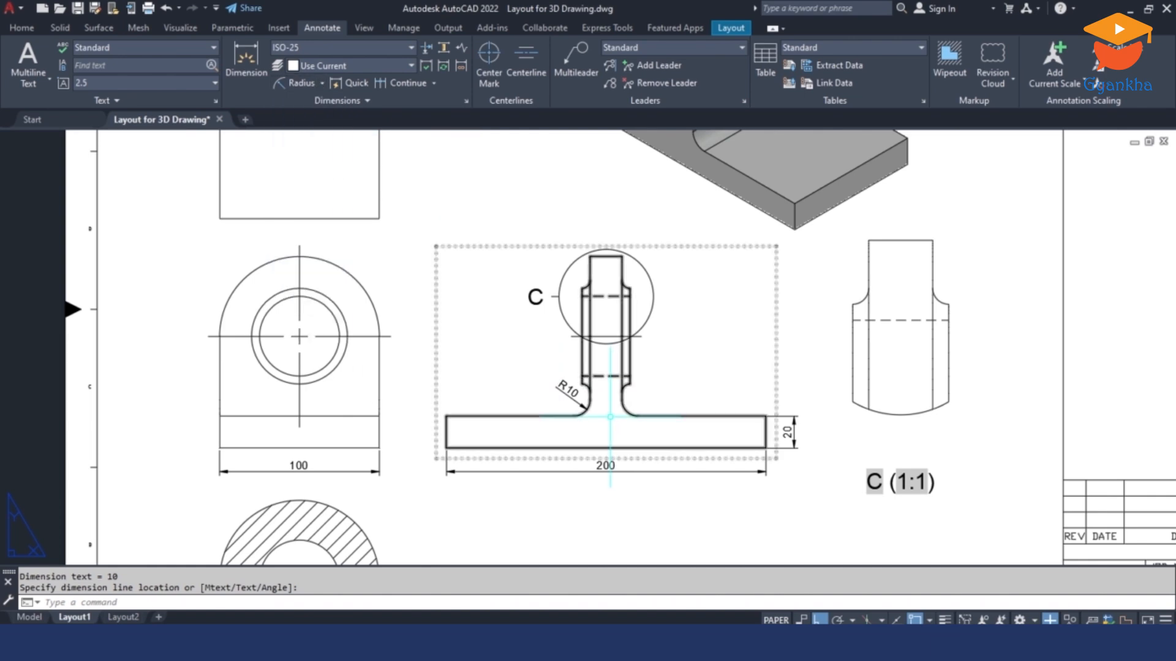
{"action": "scroll", "coordinate": [500, 287], "scroll_direction": "down", "scroll_amount": 2}
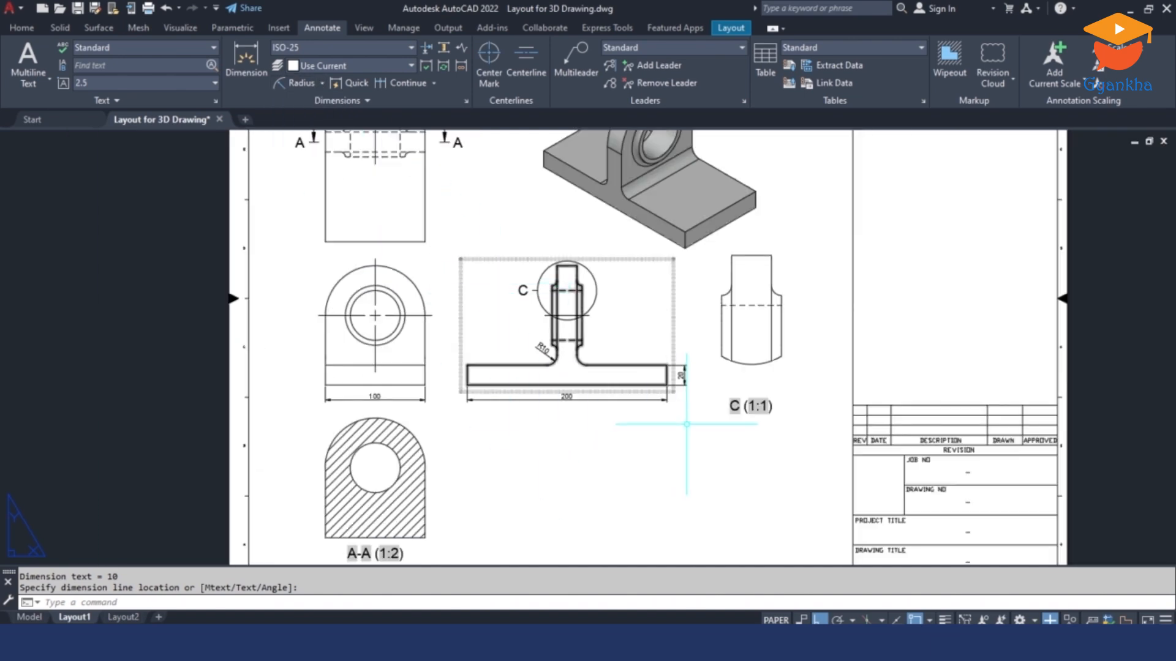
{"action": "middle_click_drag", "start_coordinate": [683, 424], "coordinate": [635, 429]}
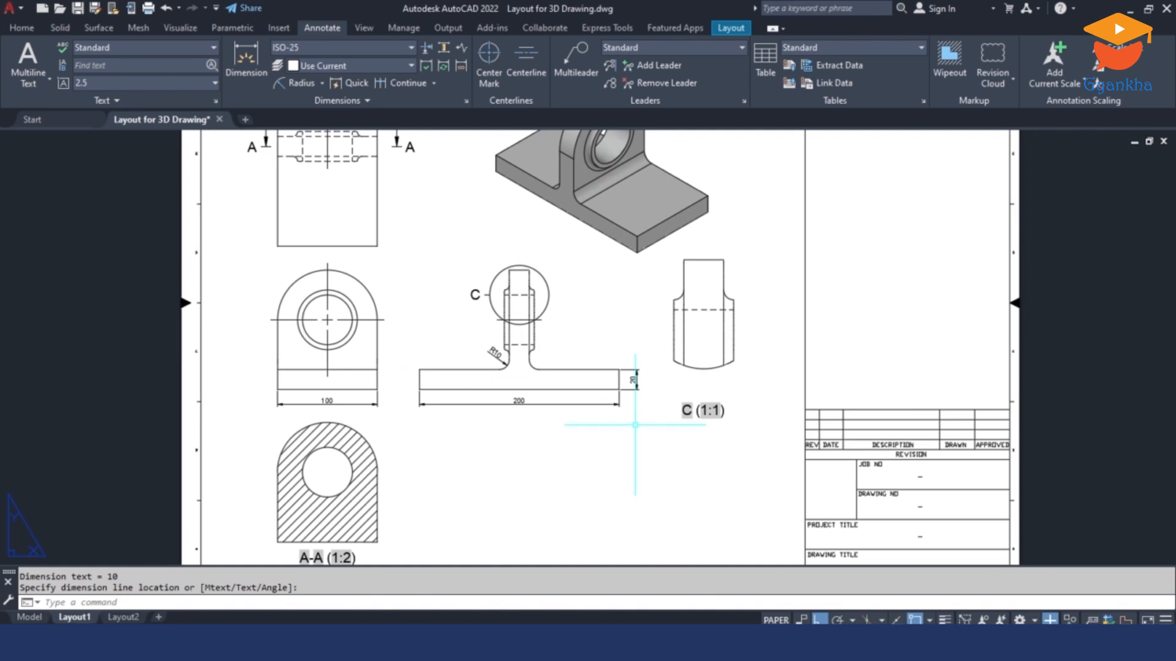
Add the single-line text "ELEVATION VIEW" below the front view's width dimension, with height 2.5 and rotation 0.
{"action": "left_click", "coordinate": [47, 80]}
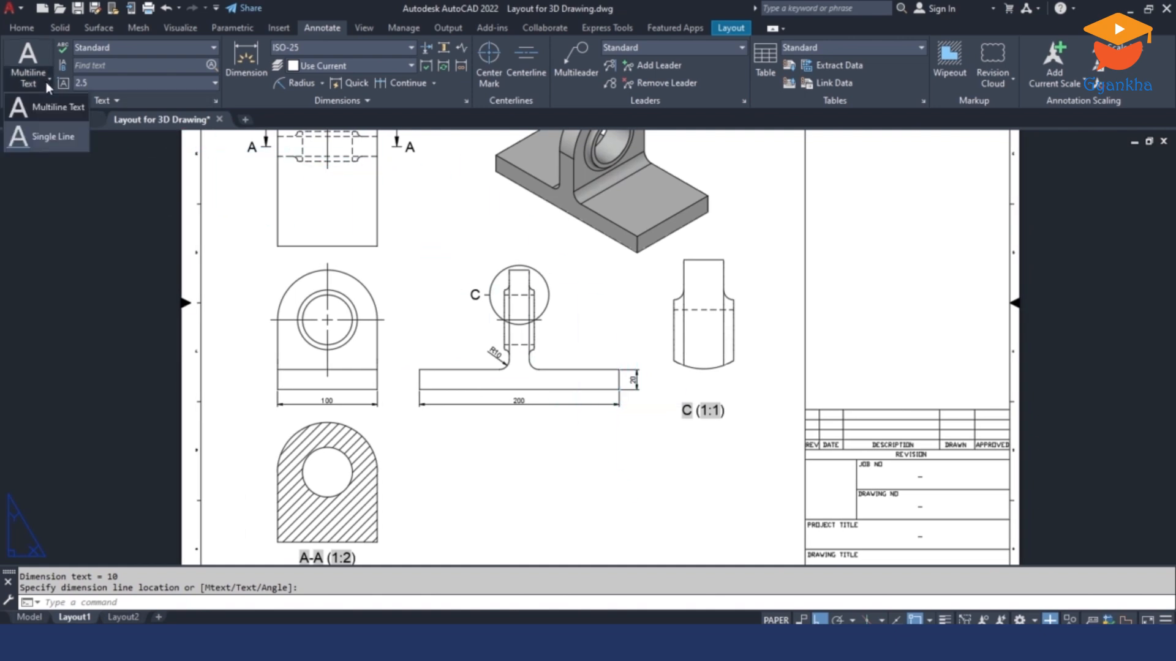
{"action": "left_click", "coordinate": [43, 134]}
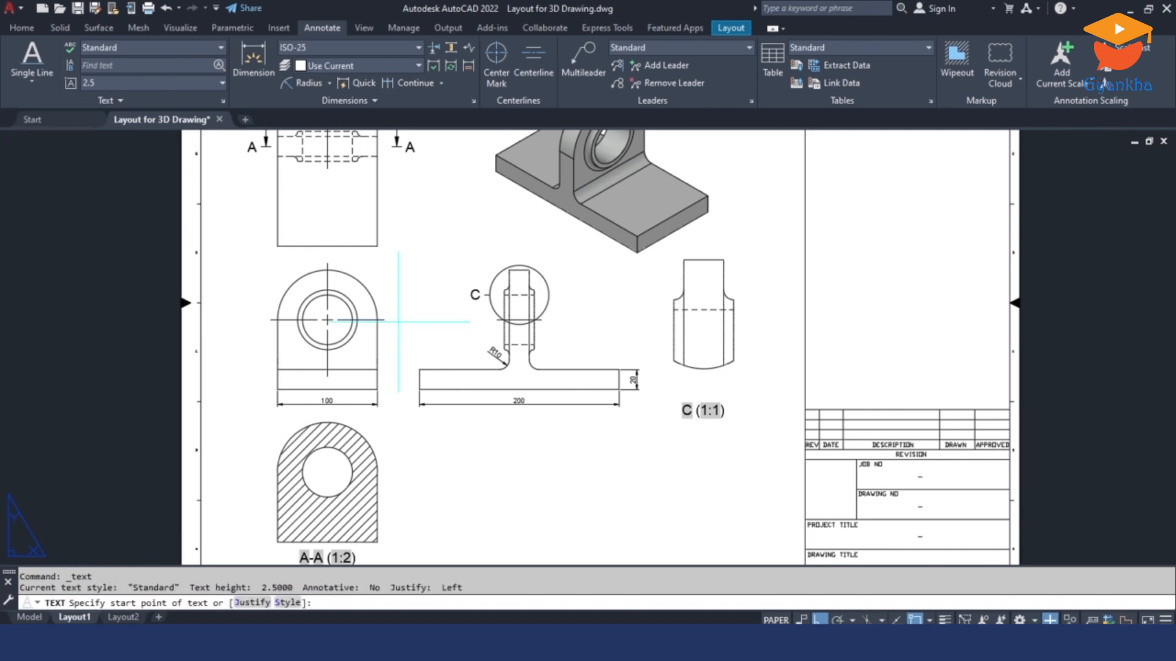
{"action": "scroll", "coordinate": [312, 418], "scroll_direction": "up", "scroll_amount": 4}
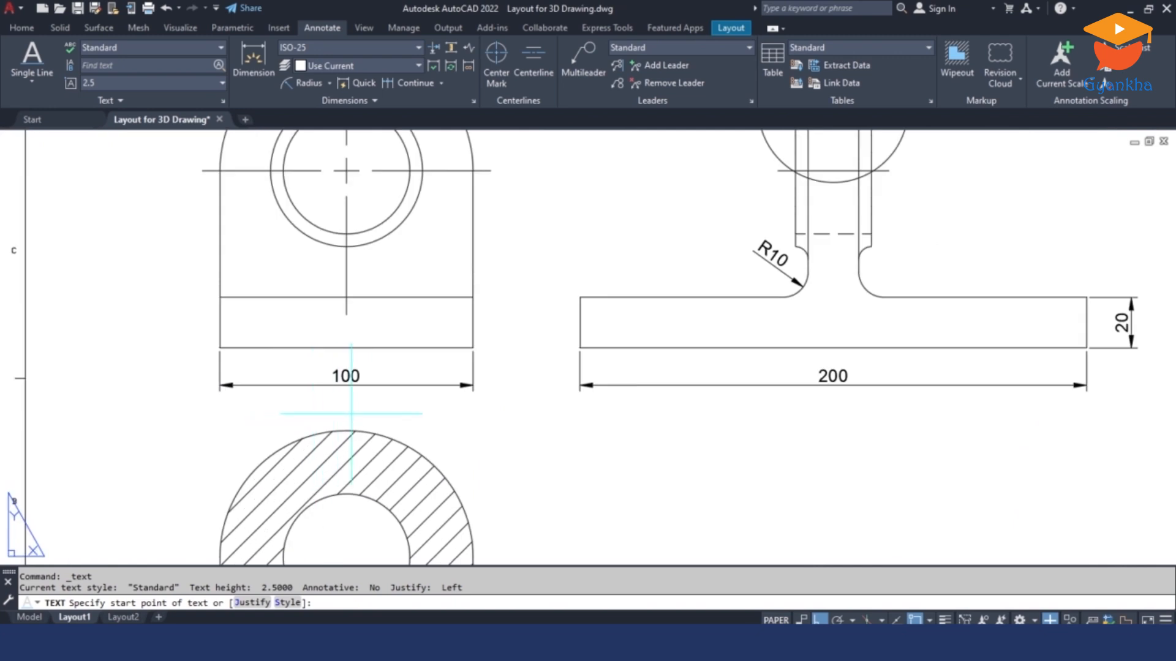
{"action": "left_click", "coordinate": [334, 414]}
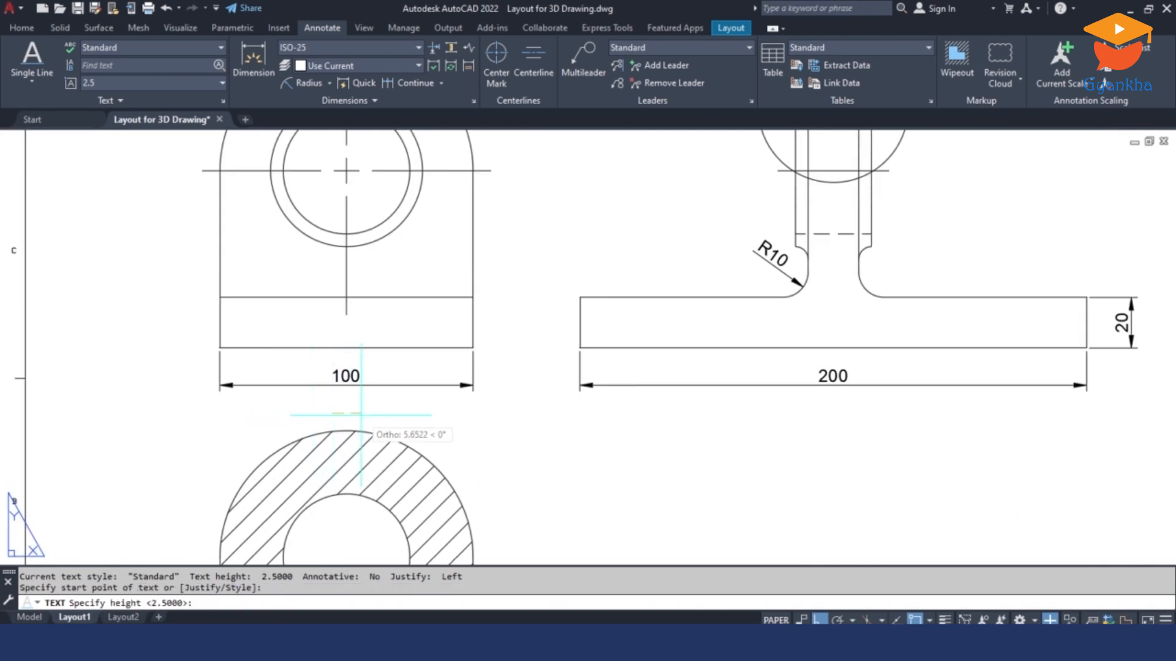
{"action": "key", "text": "Return"}
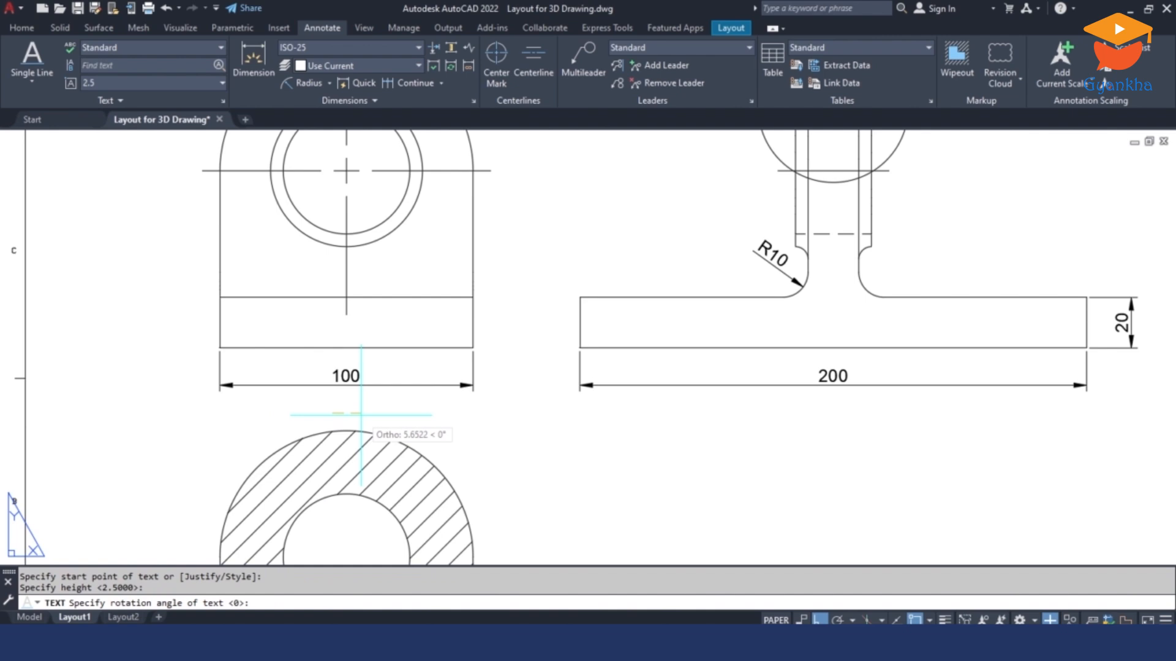
{"action": "key", "text": "Return"}
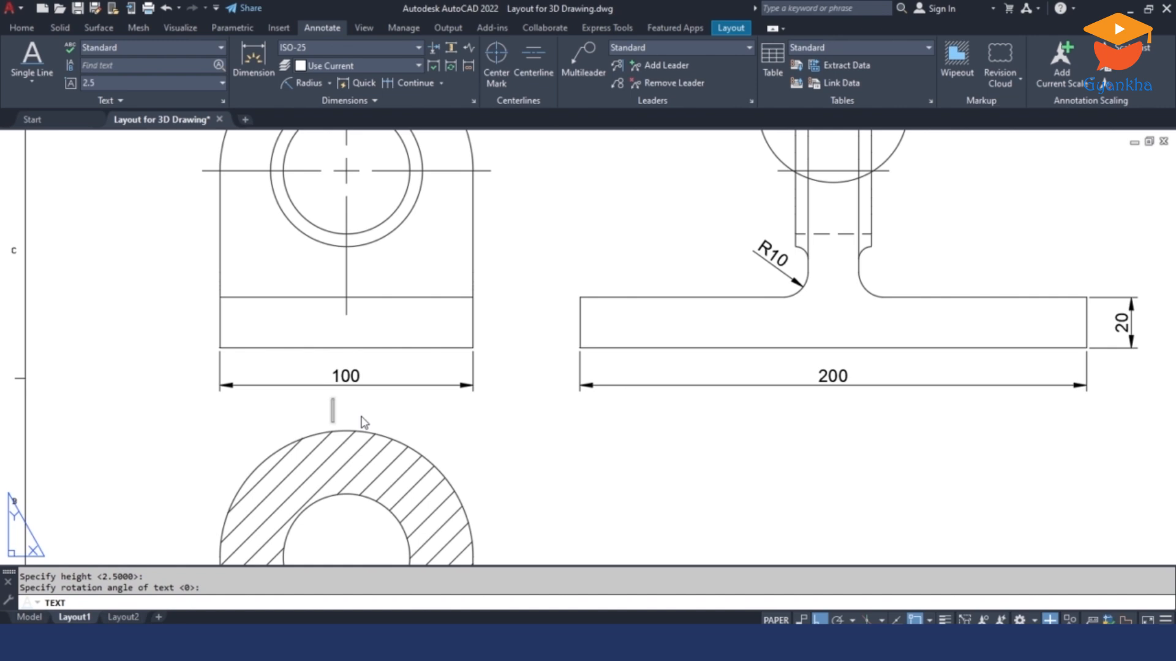
{"action": "type", "text": "EKE"}
{"action": "key", "text": "BackSpace"}
{"action": "key", "text": "BackSpace"}
{"action": "key", "text": "BackSpace"}
{"action": "key", "text": "BackSpace"}
{"action": "type", "text": "LEVATION VIEW"}
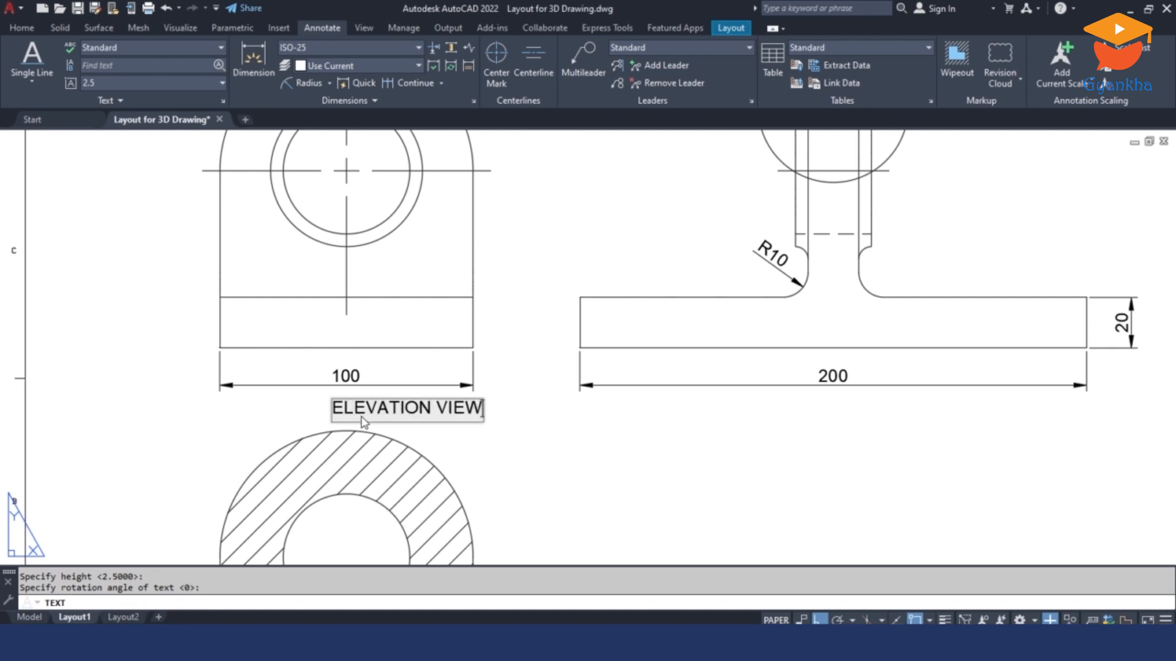
{"action": "left_click", "coordinate": [526, 436]}
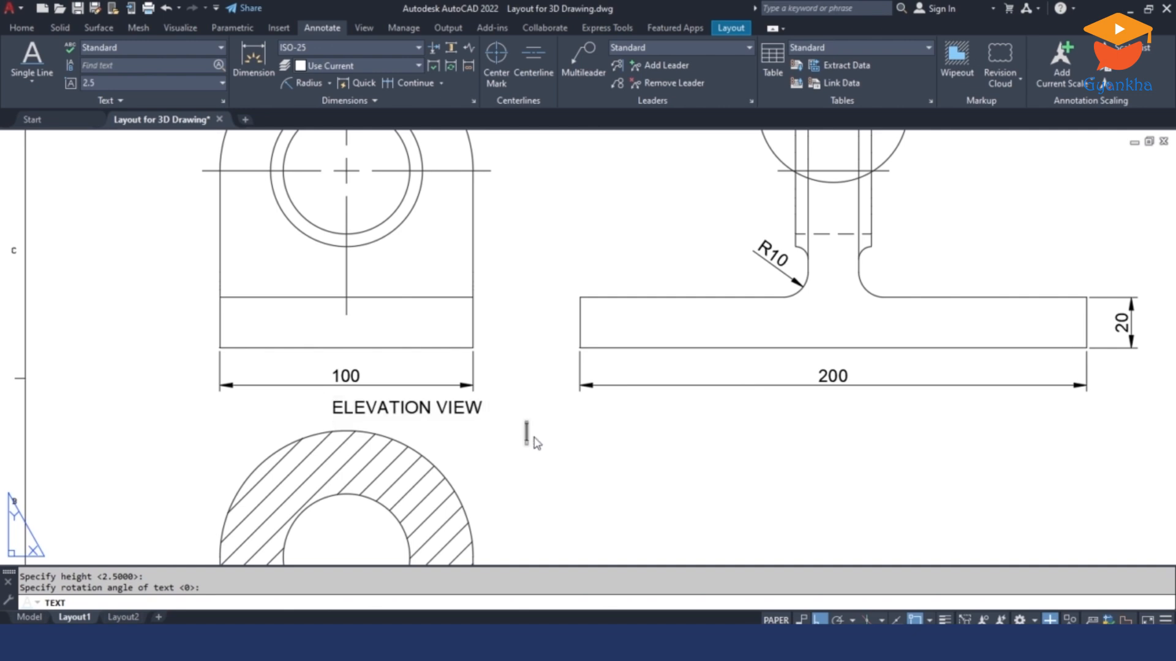
{"action": "key", "text": "Escape"}
Move the "ELEVATION VIEW" label horizontally to the left so it sits roughly centered beneath the front view.
{"action": "left_click", "coordinate": [365, 410]}
{"action": "left_click", "coordinate": [331, 413]}
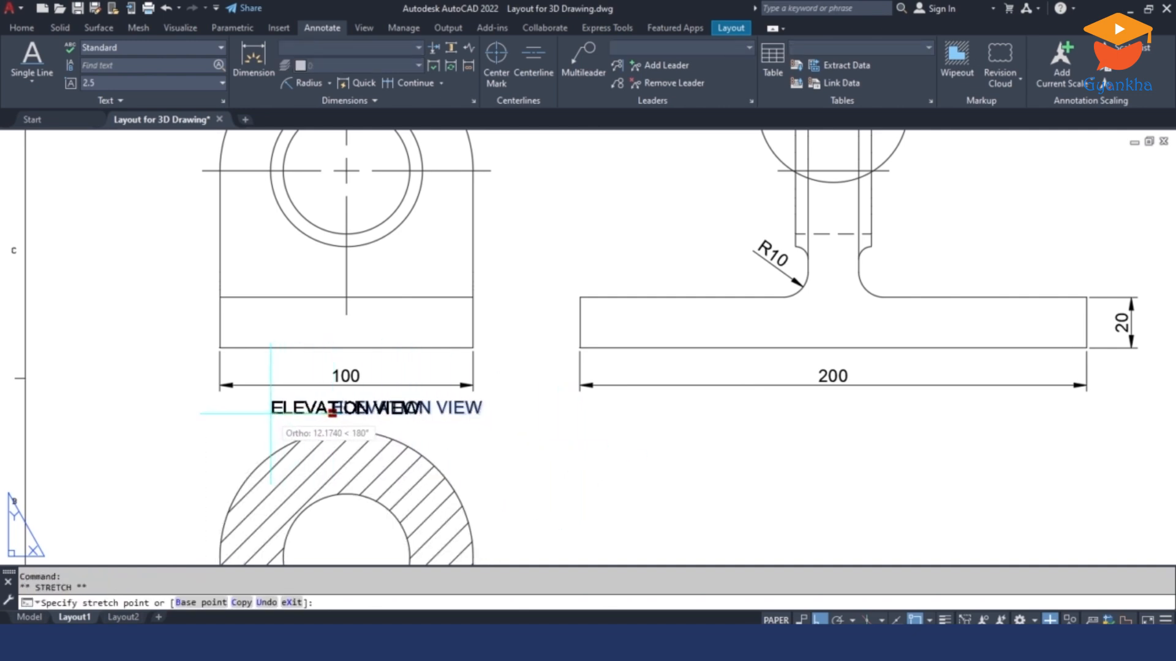
{"action": "left_click", "coordinate": [267, 413]}
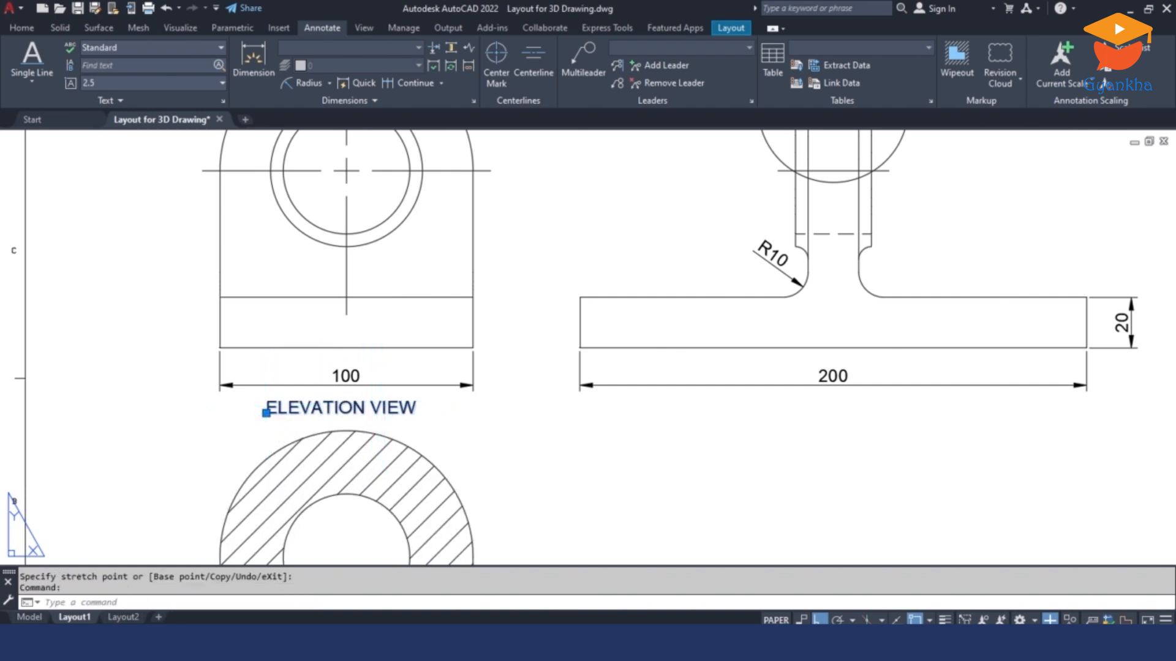
Underline the whole "ELEVATION VIEW" label and finish text editing.
{"action": "double_click", "coordinate": [384, 405]}
{"action": "key", "text": "ctrl+u"}
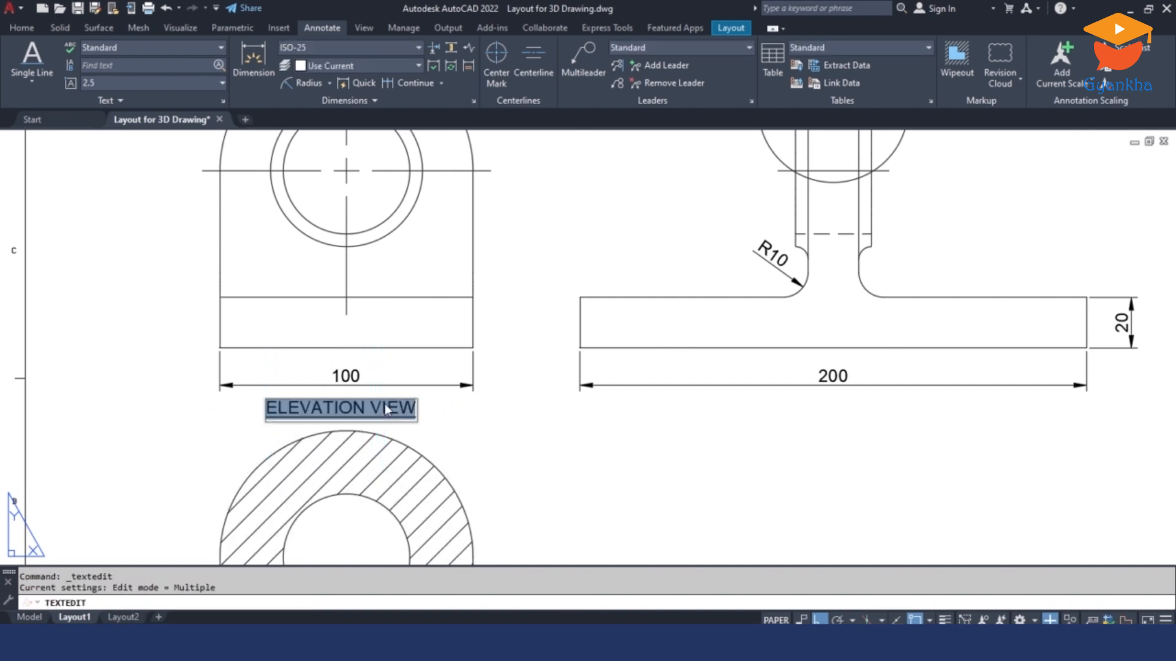
{"action": "left_click", "coordinate": [487, 401]}
{"action": "scroll", "coordinate": [423, 407], "scroll_direction": "down", "scroll_amount": 2}
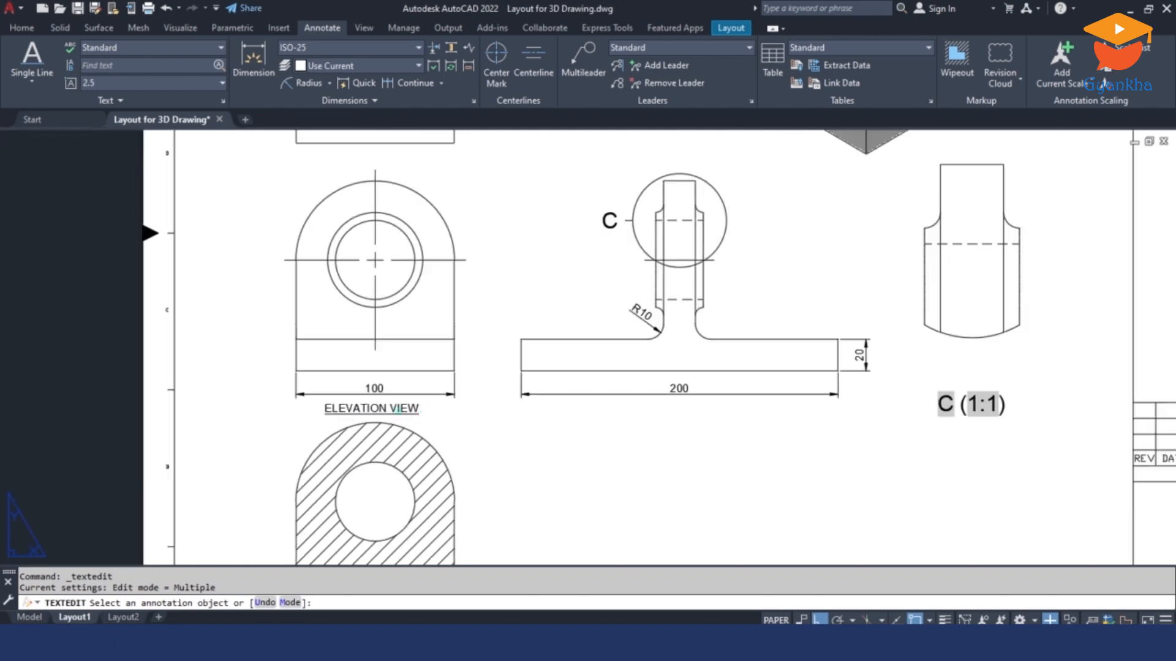
{"action": "key", "text": "Escape"}
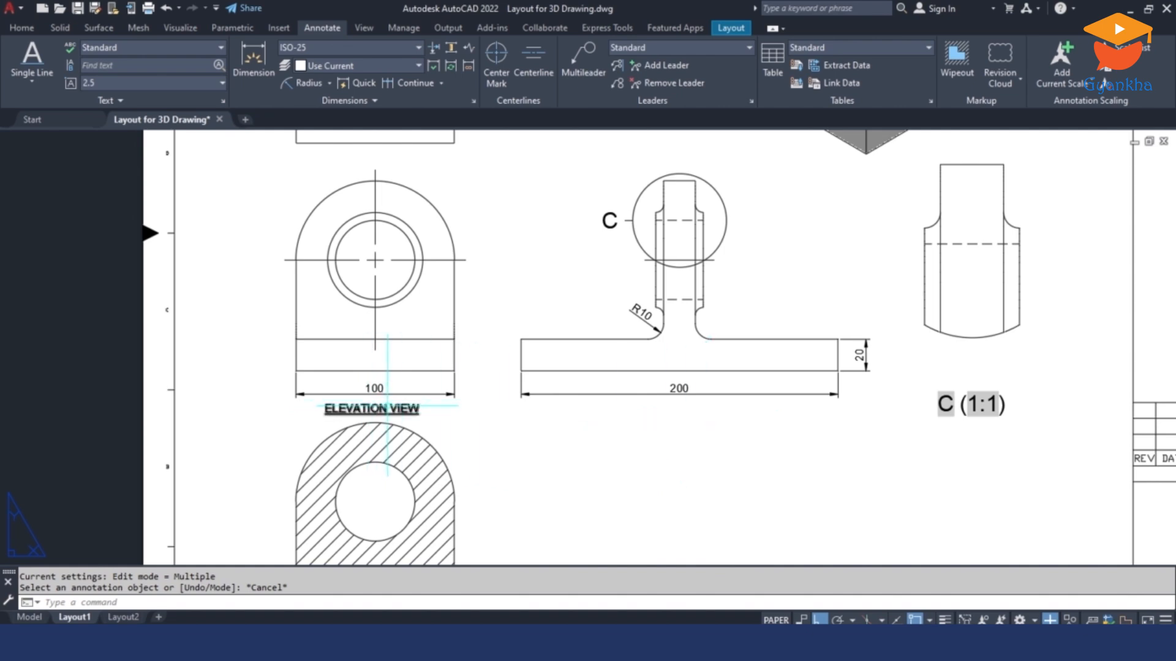
{"action": "middle_click_drag", "start_coordinate": [412, 415], "coordinate": [407, 388]}
{"action": "scroll", "coordinate": [392, 386], "scroll_direction": "down", "scroll_amount": 3}
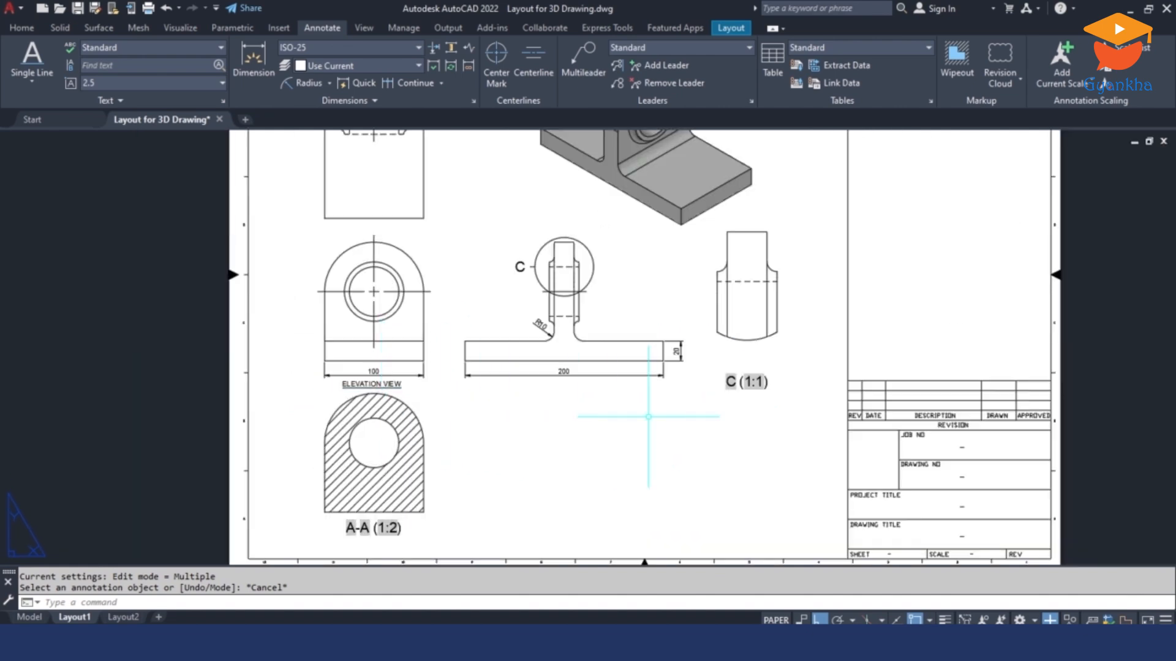
{"action": "scroll", "coordinate": [612, 431], "scroll_direction": "down", "scroll_amount": 2}
{"action": "middle_click_drag", "start_coordinate": [638, 405], "coordinate": [626, 408]}
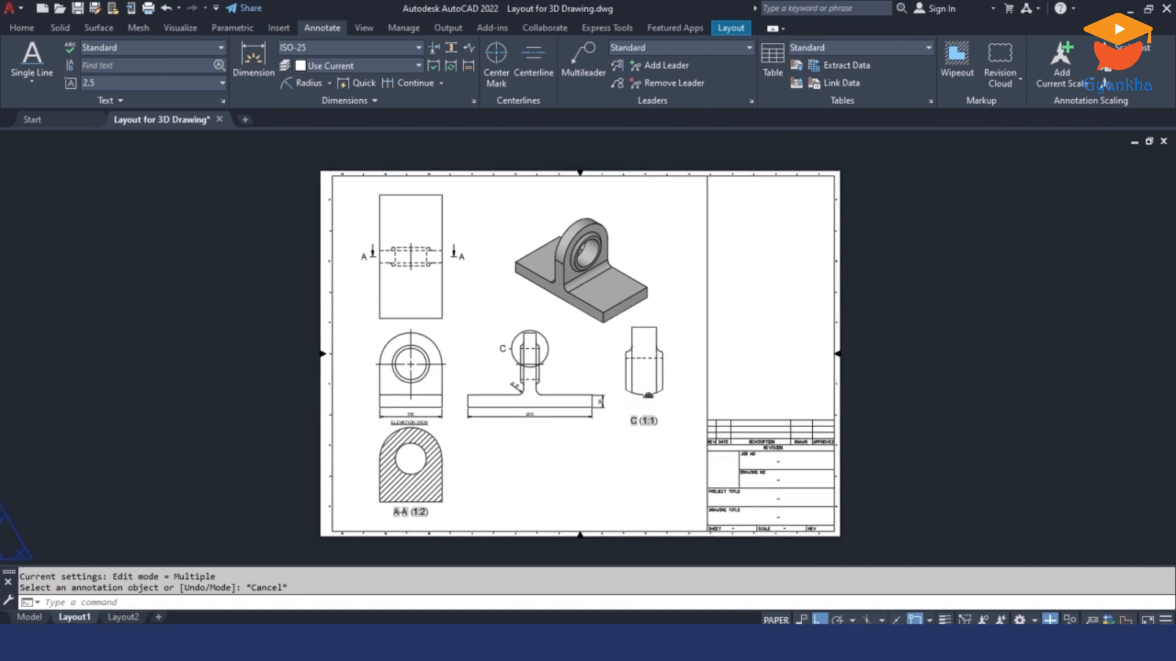